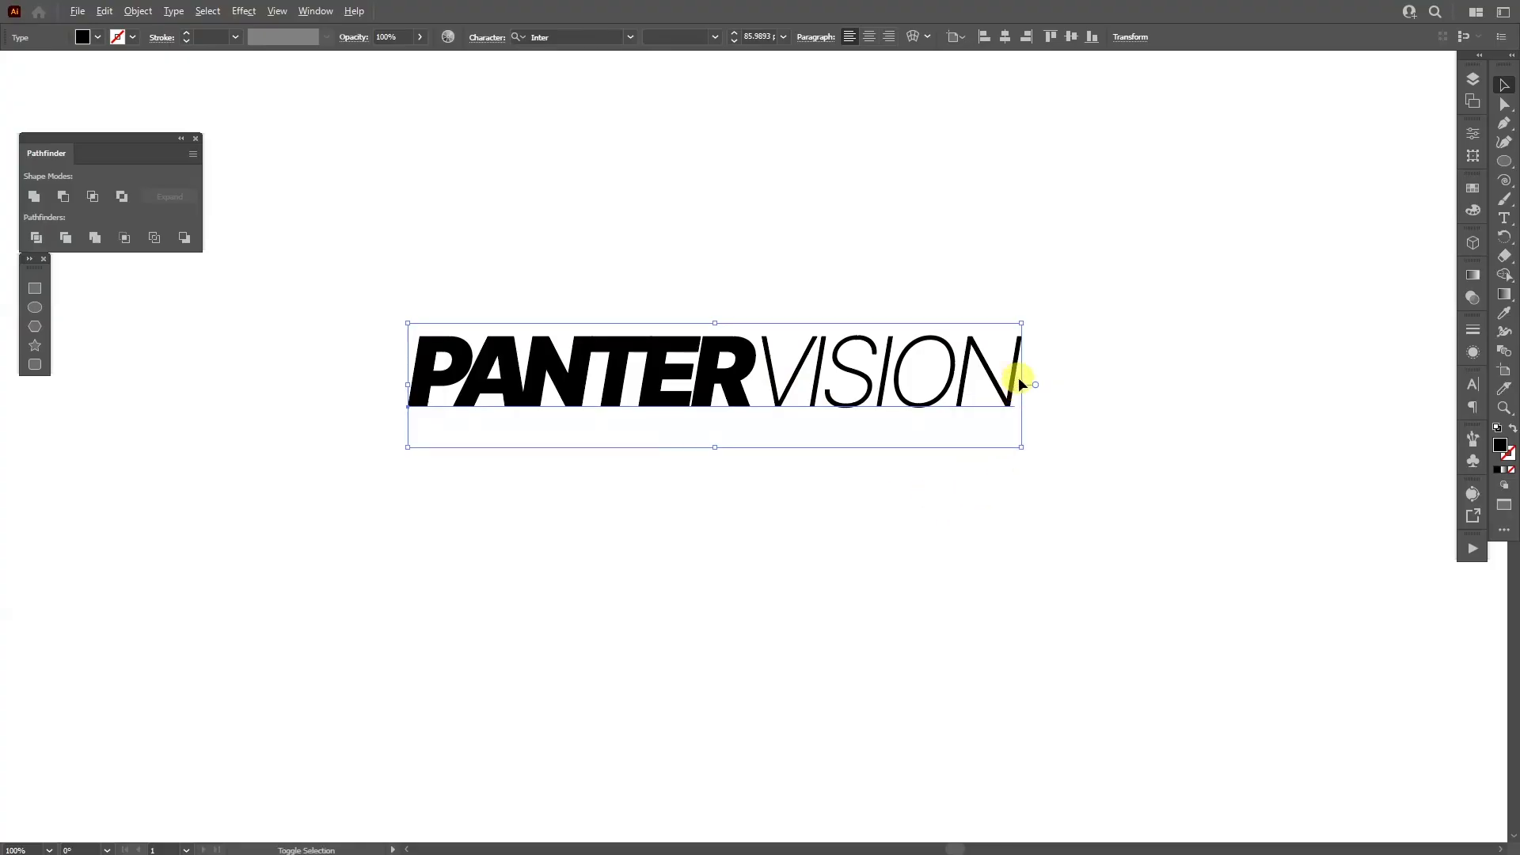
- Scale down the PANTERVISION text and expand it into outlined letter shapes
left_click_drag(1027, 383, 918, 384)
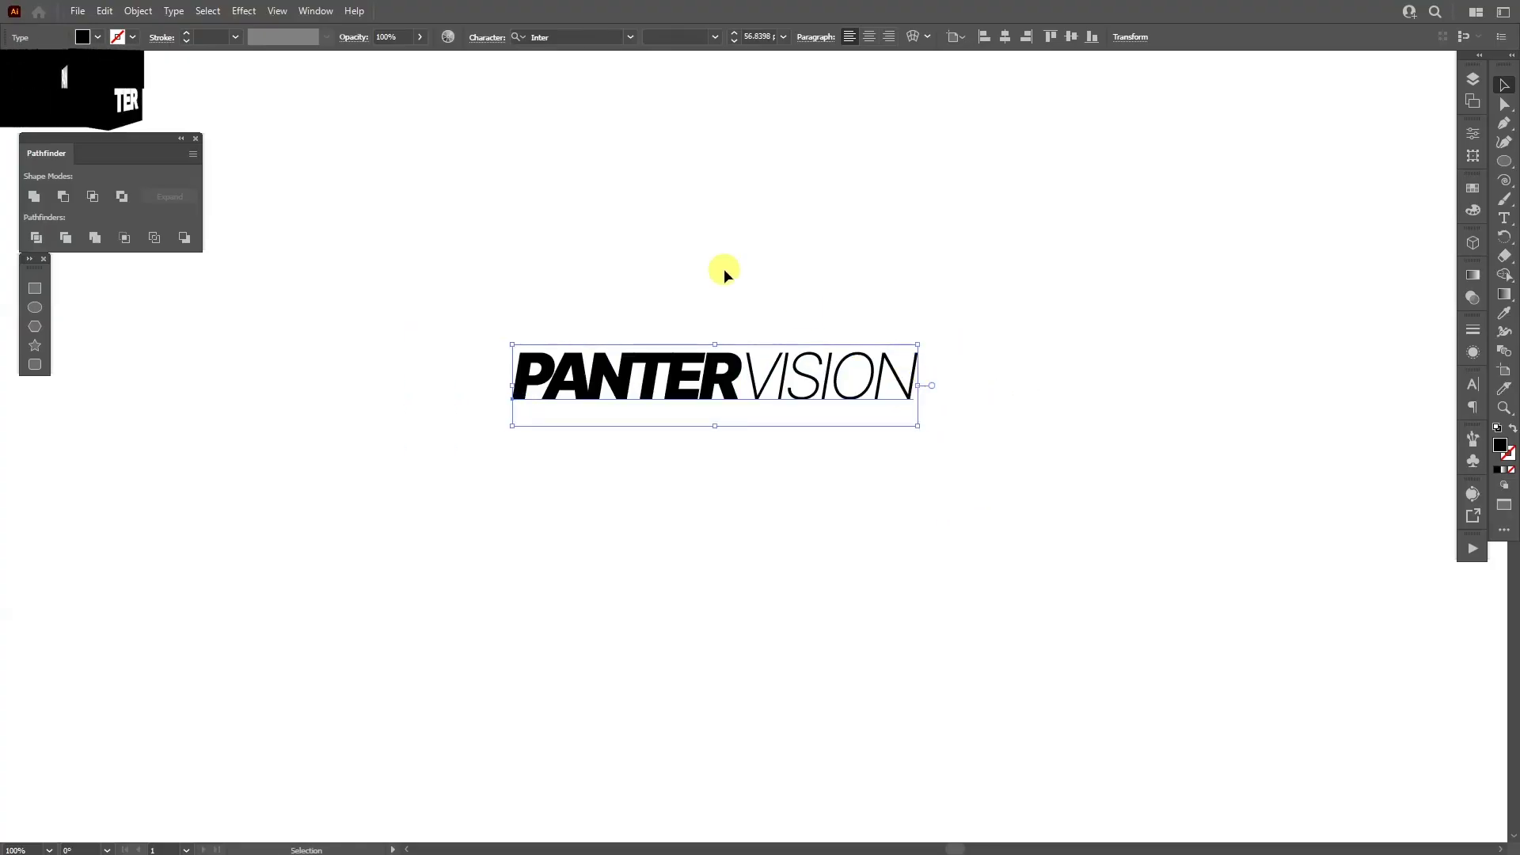
left_click(151, 12)
left_click(204, 194)
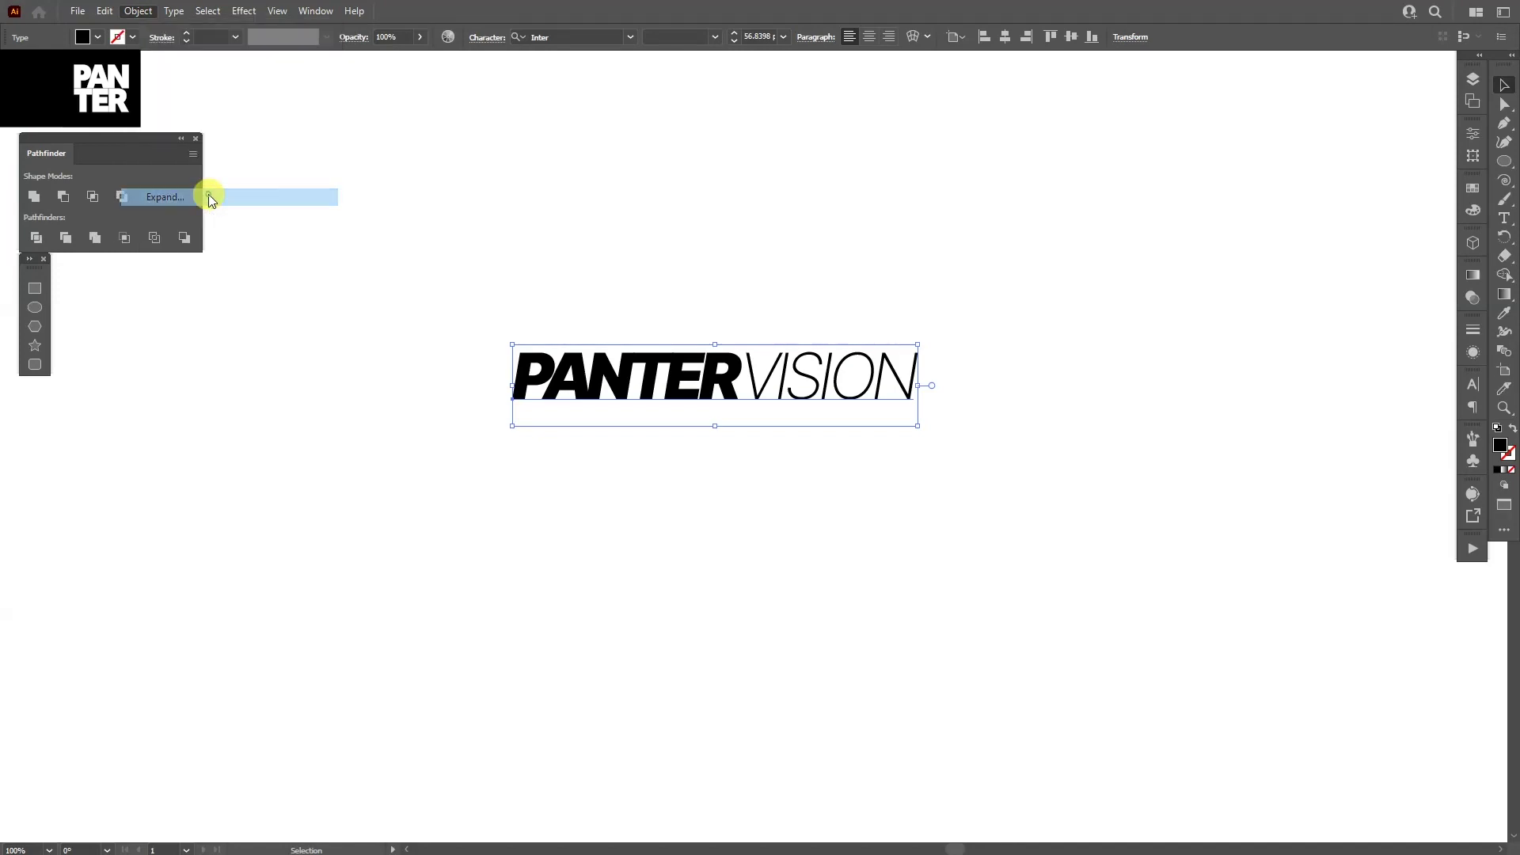
left_click(721, 525)
- Move the outlined logo left and repeat it into a row of six copies with Ctrl+D
left_click_drag(616, 400, 419, 339)
key("ctrl+minus")
left_click_drag(718, 416, 691, 418)
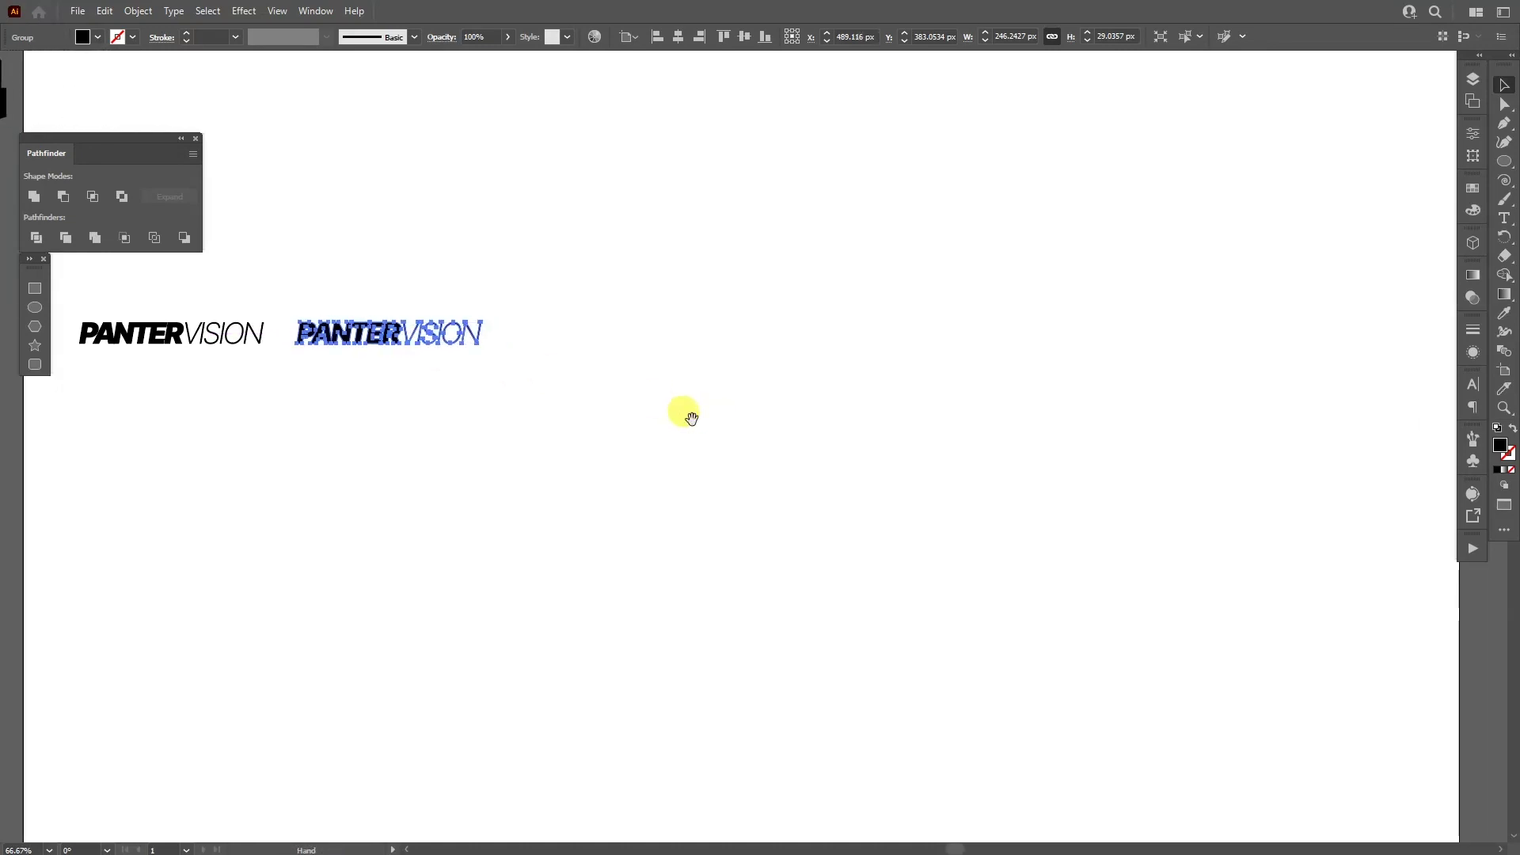
key("a")
key("ctrl+d")
key("ctrl+d")
key("ctrl+d")
key("ctrl+d")
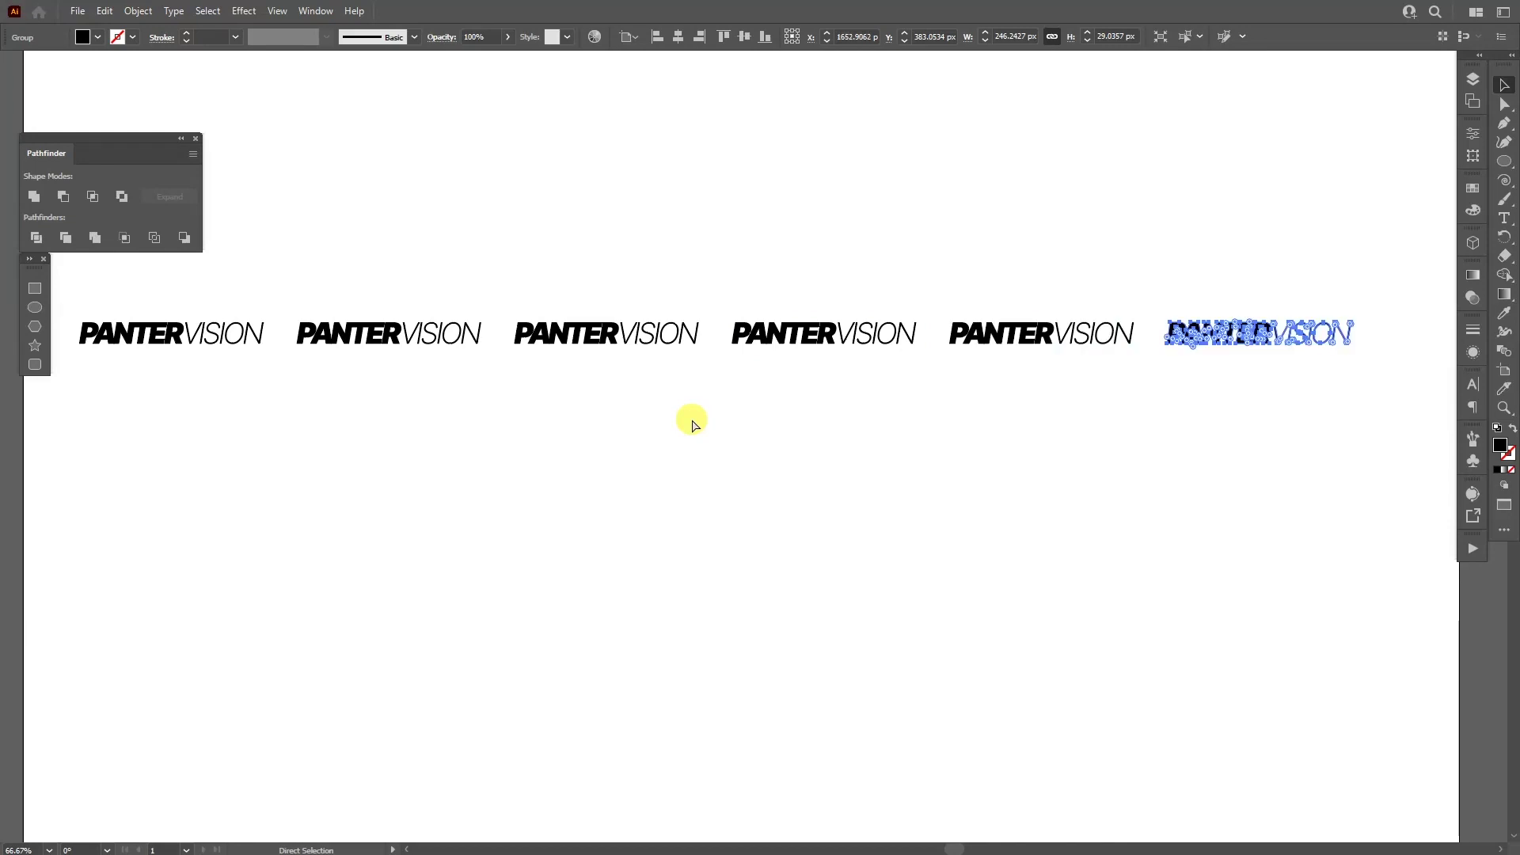
- Group all six logos in the row and recentre the view on them
key("v")
left_click_drag(244, 281, 1340, 430)
right_click(1147, 407)
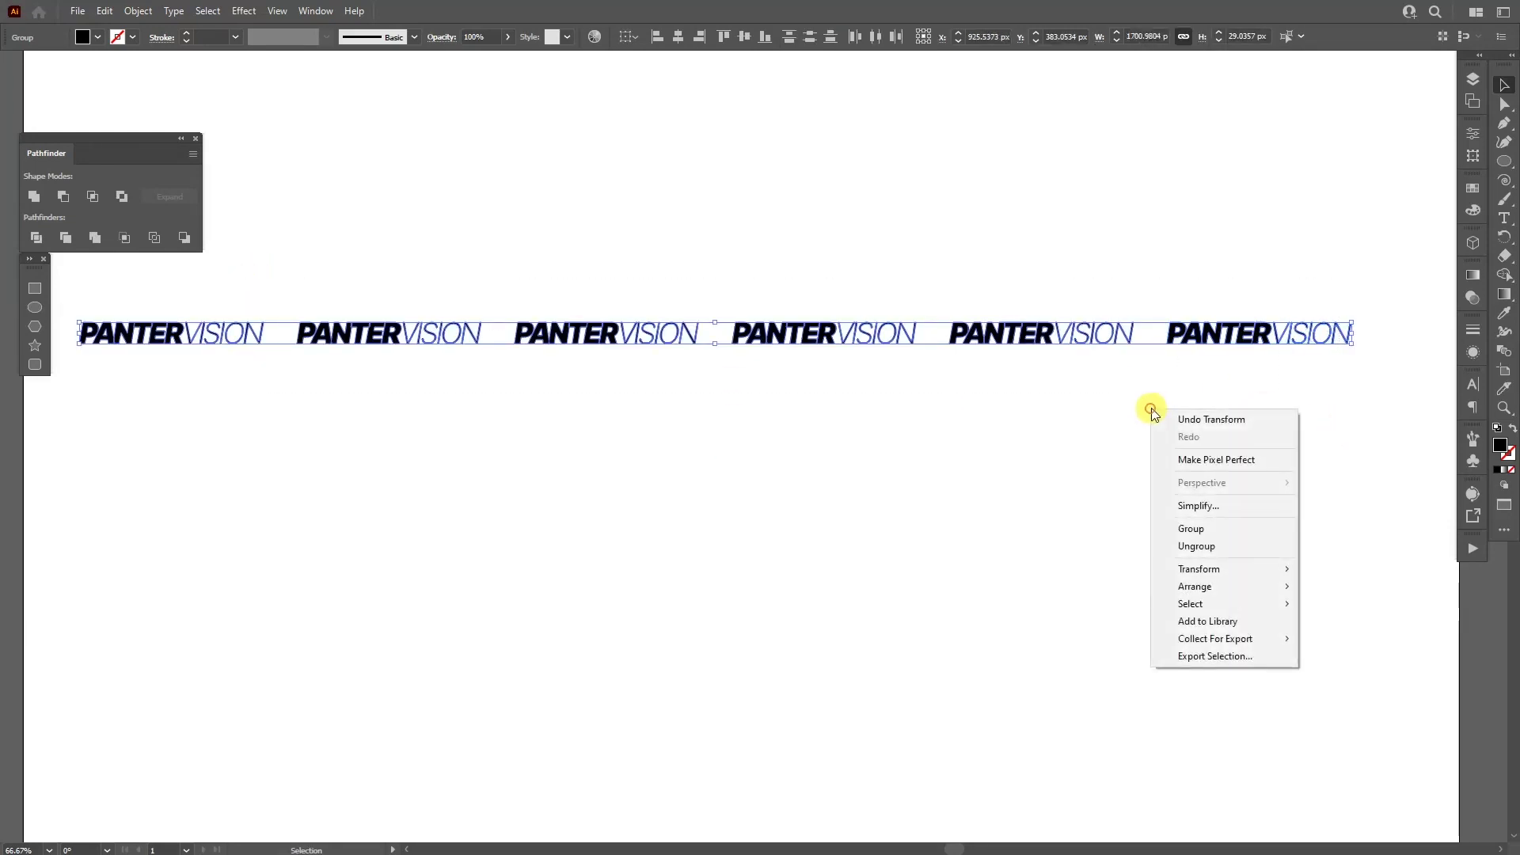
left_click(1204, 526)
left_click(689, 444)
left_click_drag(681, 190, 701, 190)
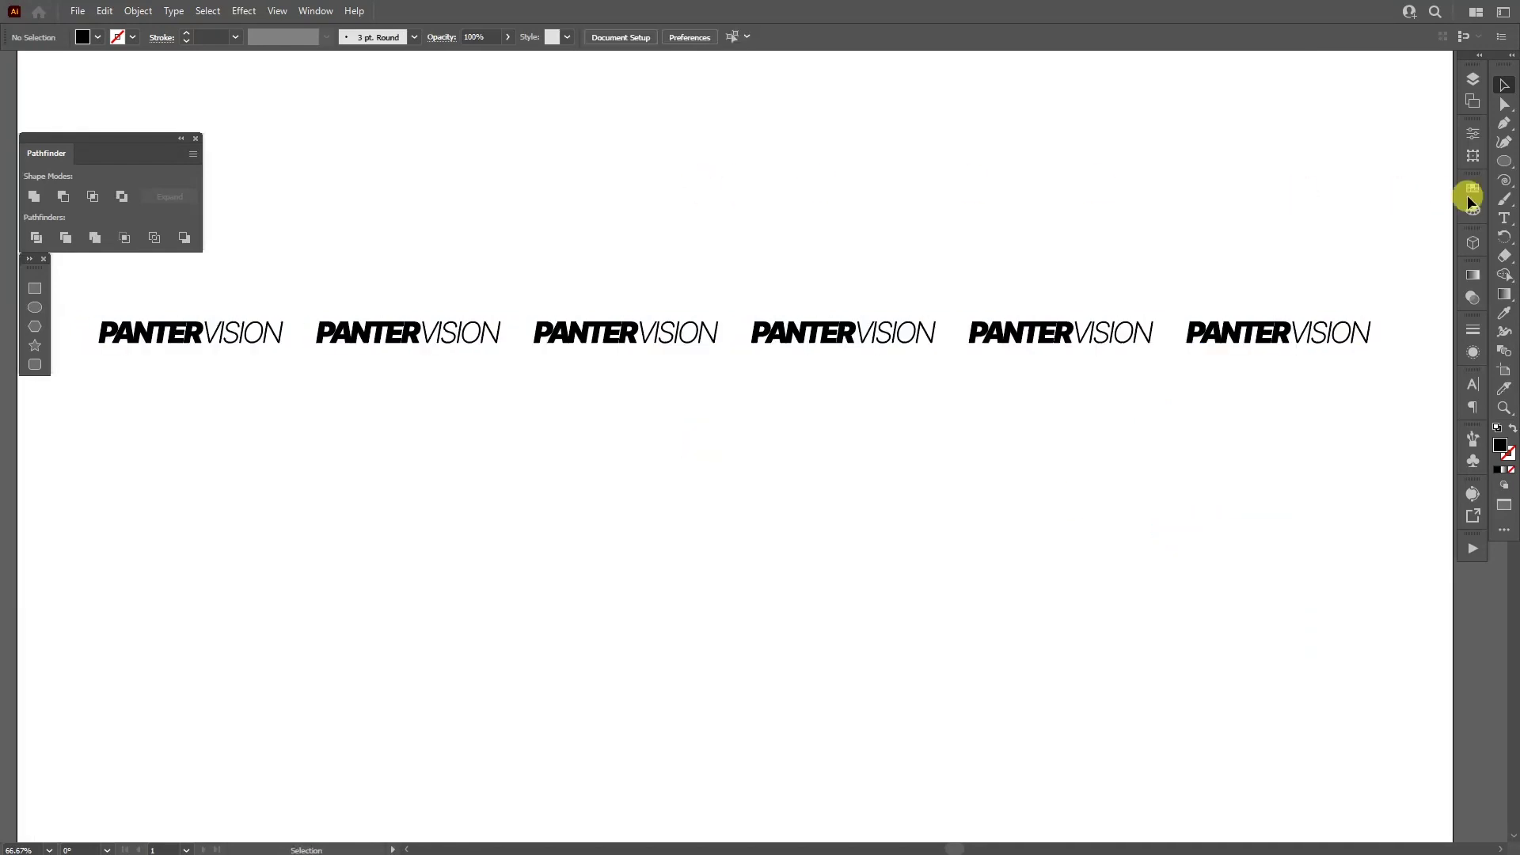
- Draw a long black bar spanning the logo row and send it to the back
left_click_drag(1507, 166, 1381, 156)
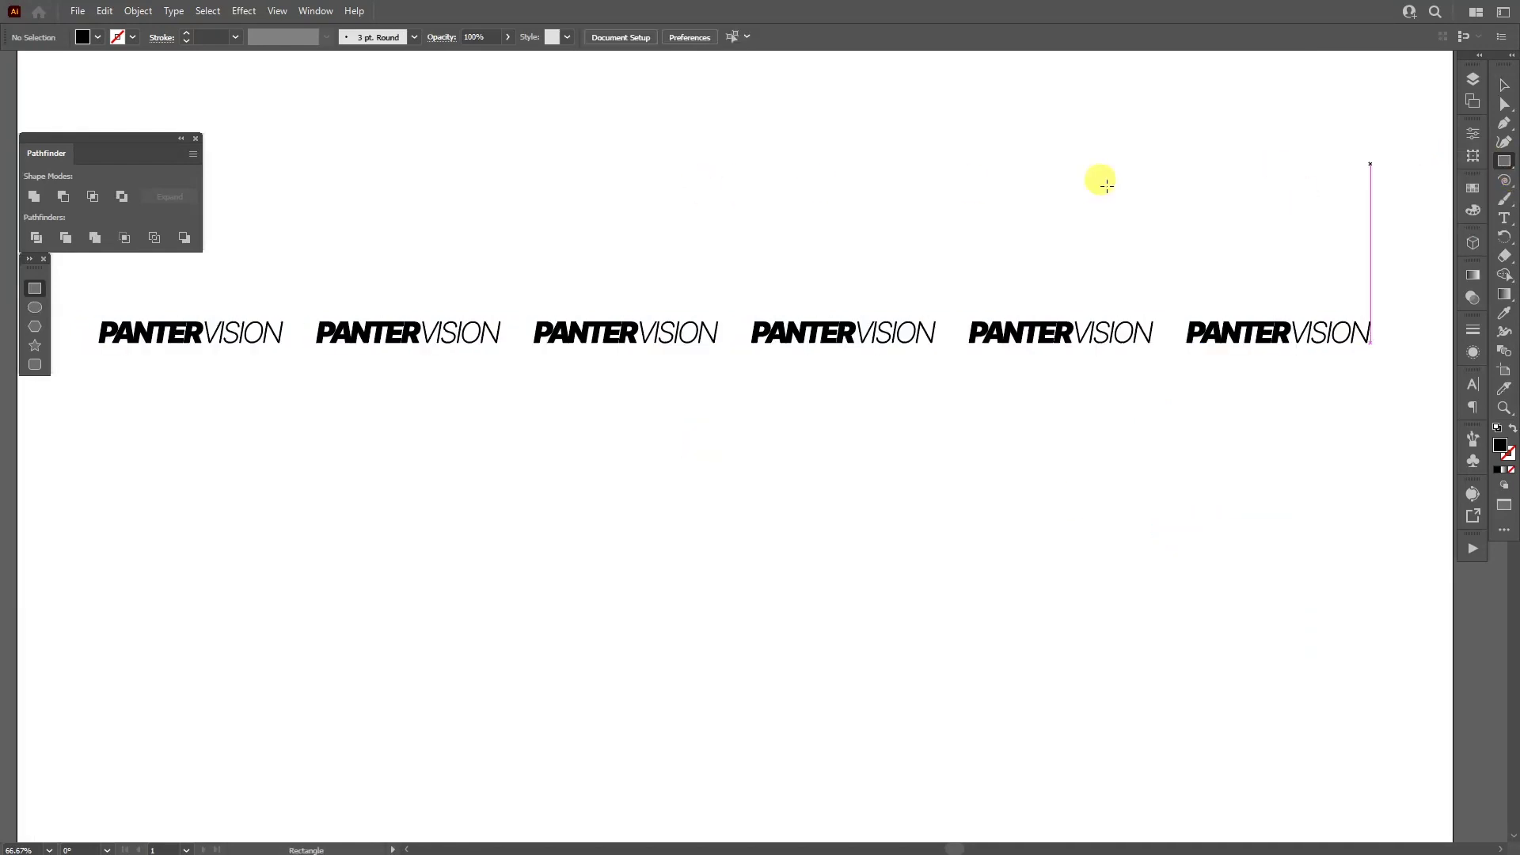
left_click_drag(72, 297, 1393, 355)
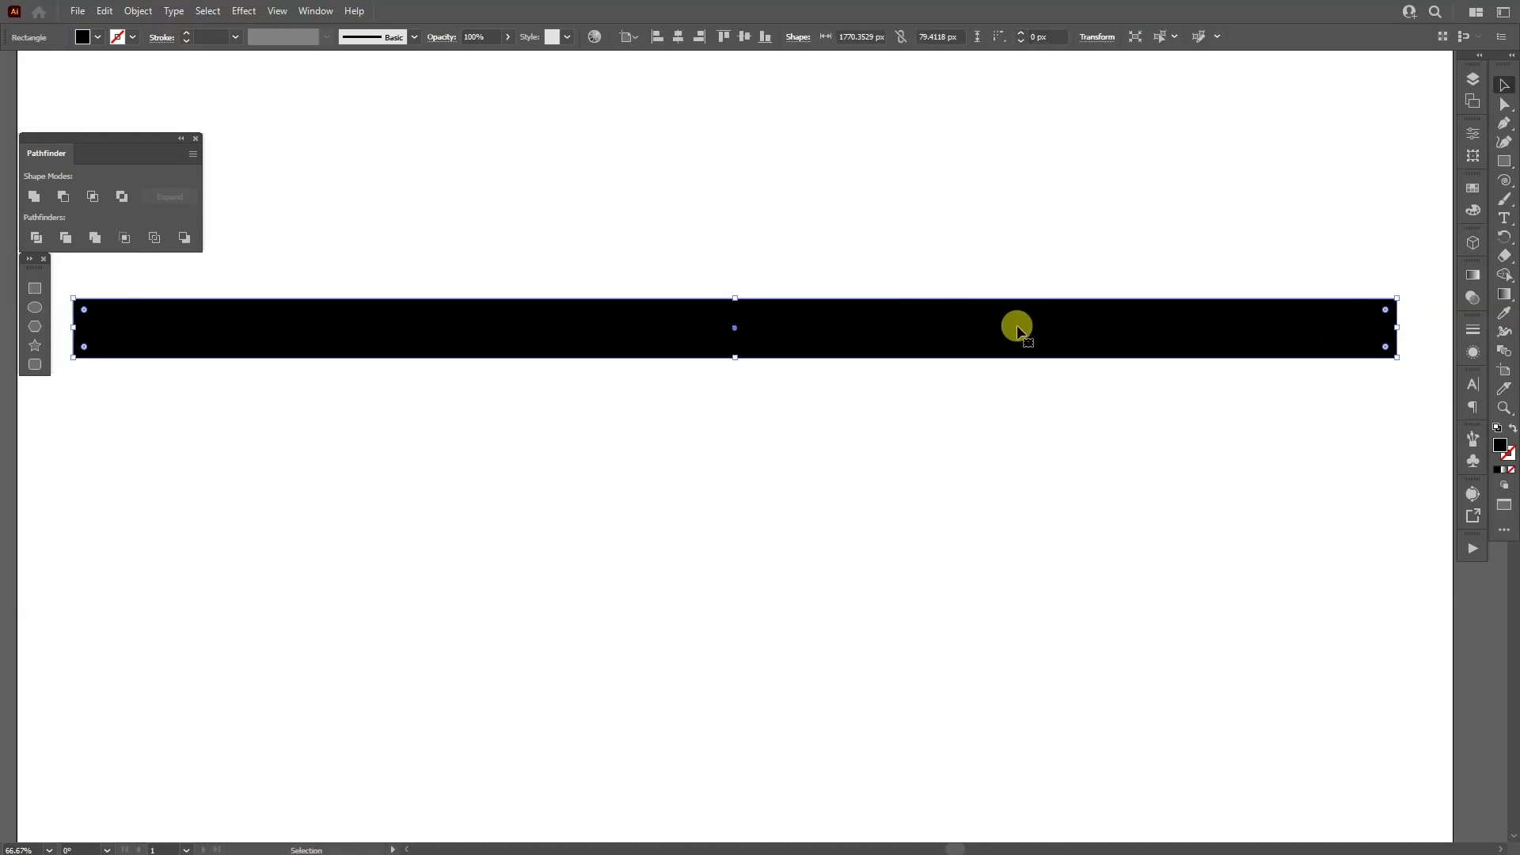
key("v")
right_click(845, 321)
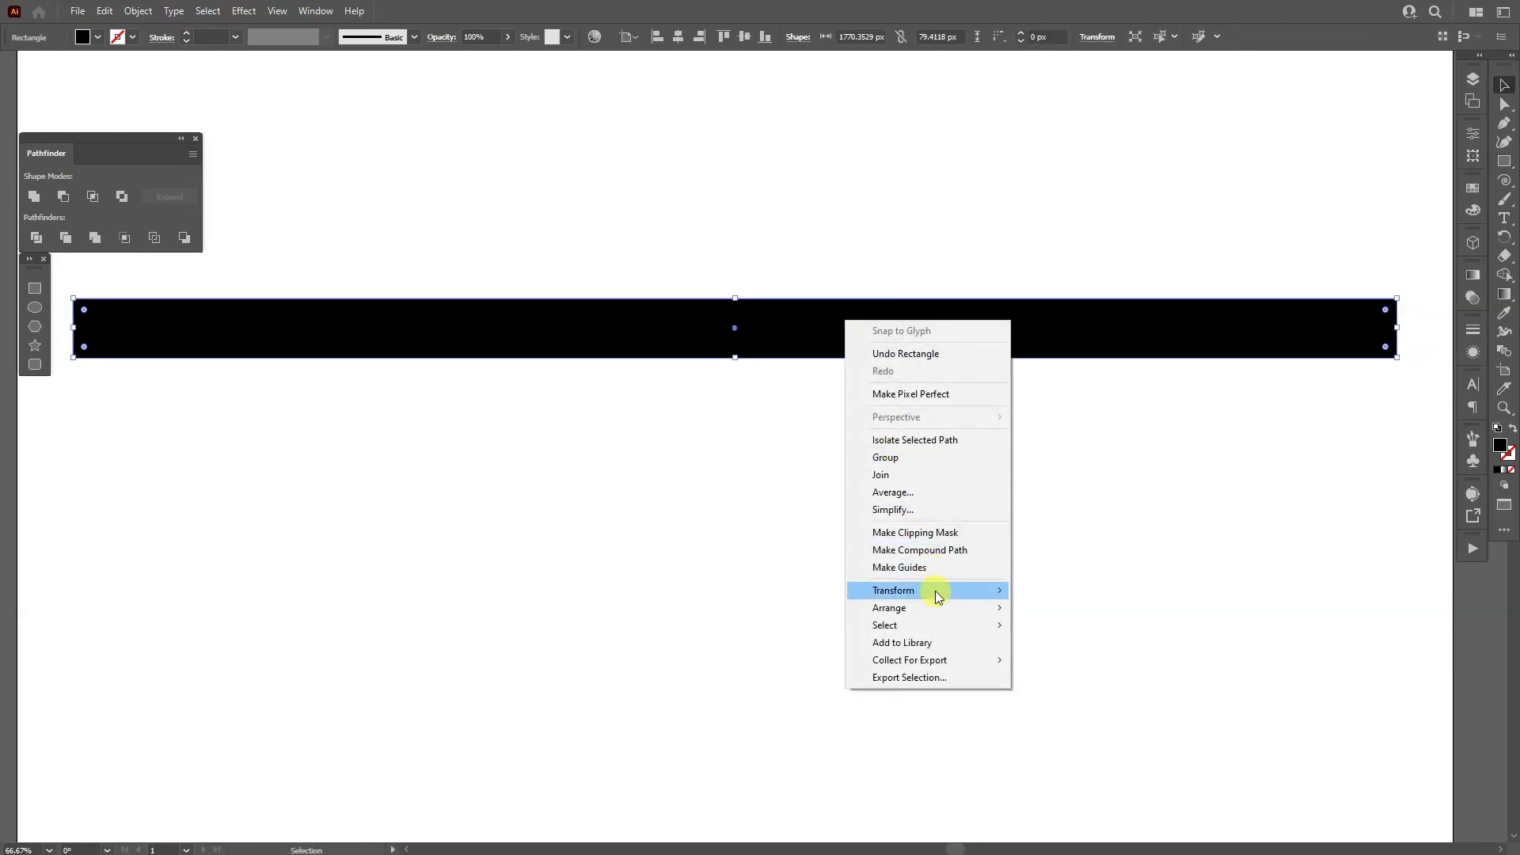
mouse_move(939, 607)
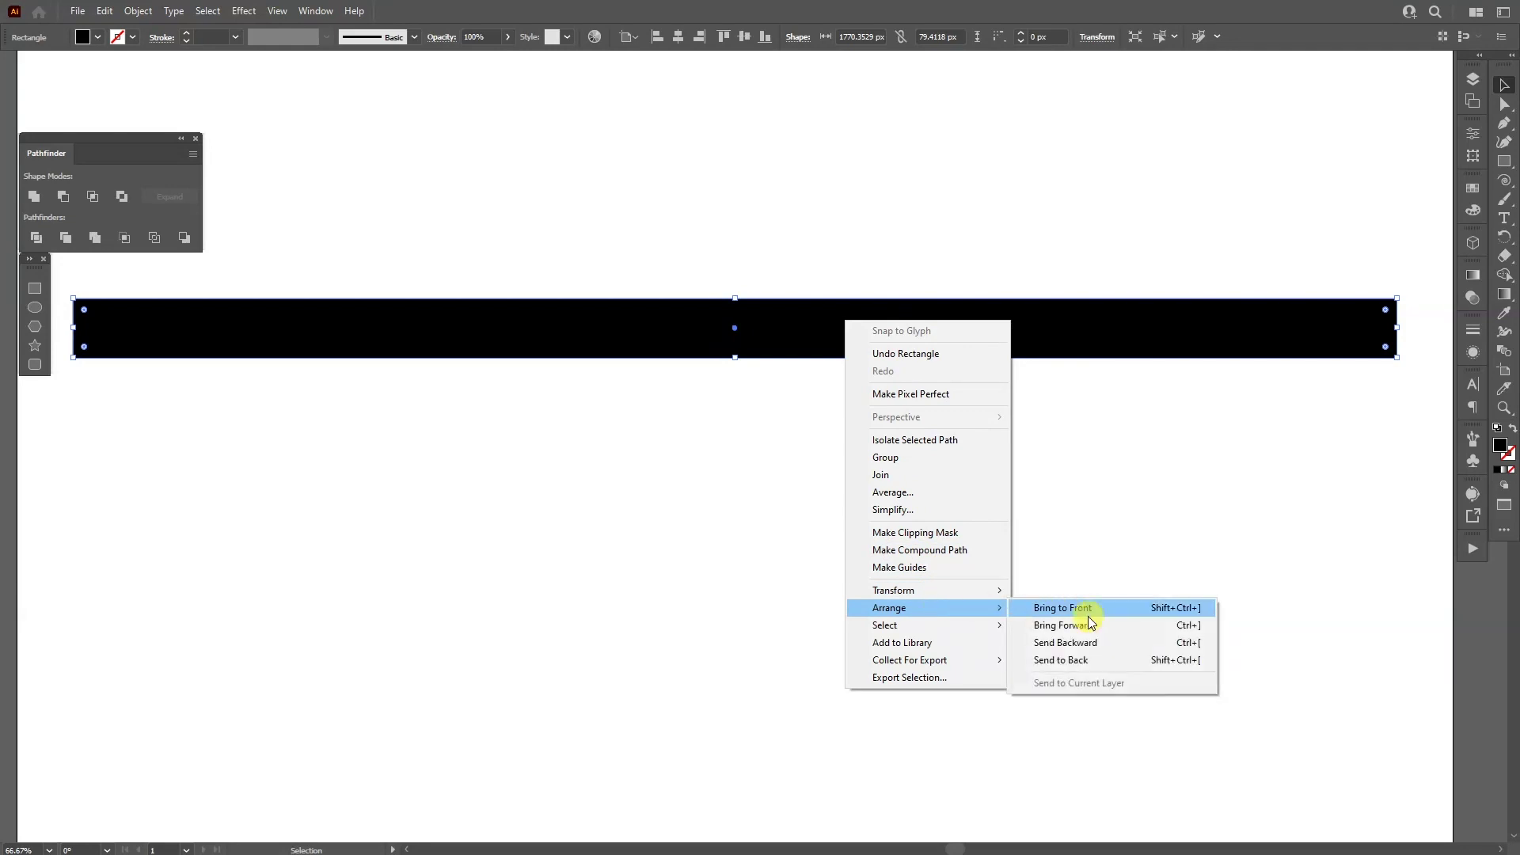
left_click(1073, 660)
left_click(953, 458)
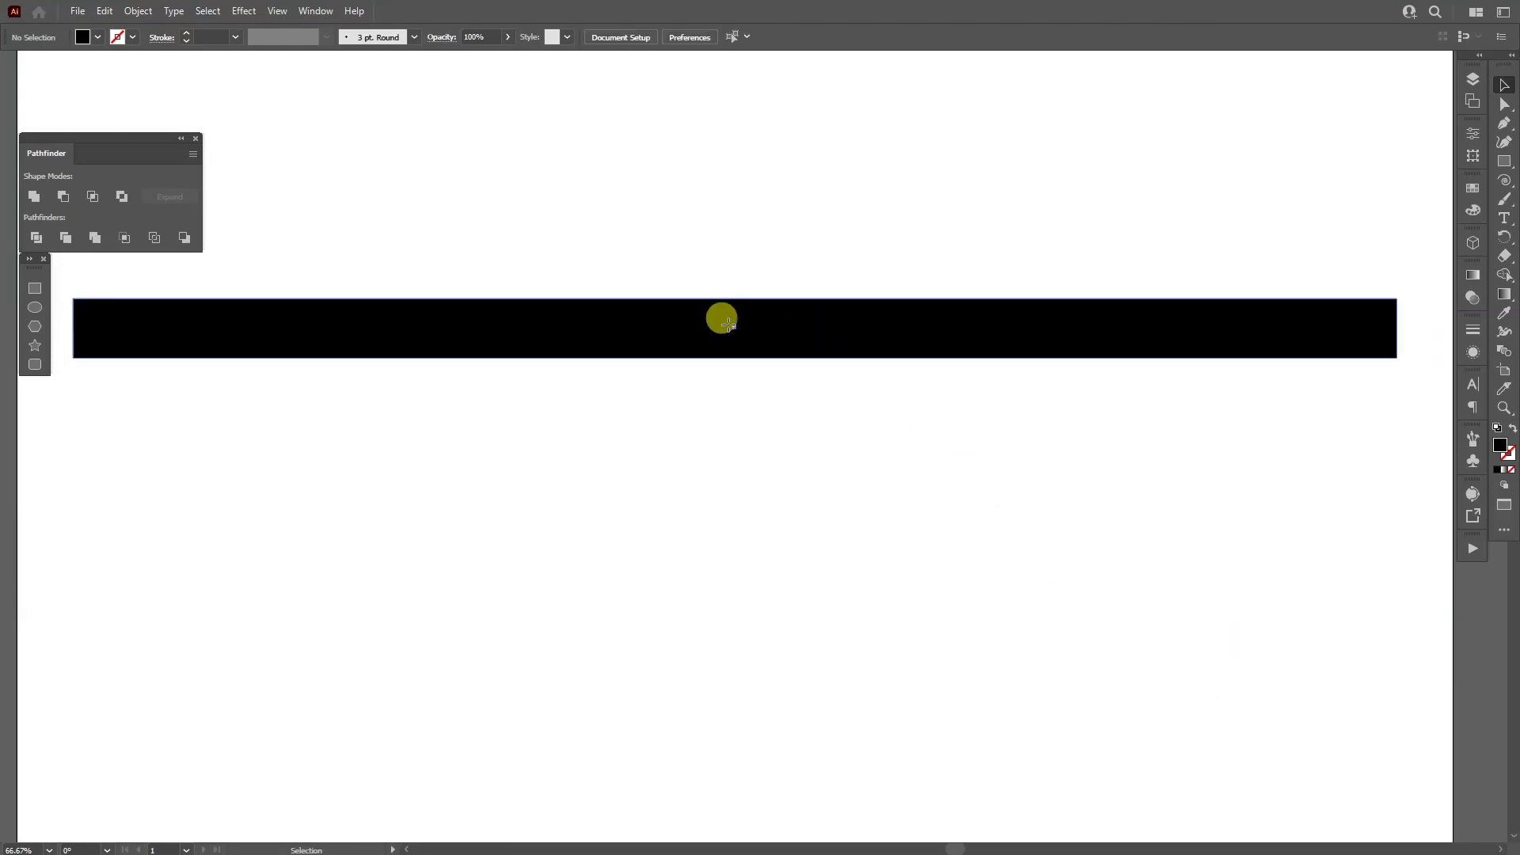
- Fill the grouped logo row white from the Swatches
left_click(732, 320)
left_click(768, 331)
left_click(1472, 187)
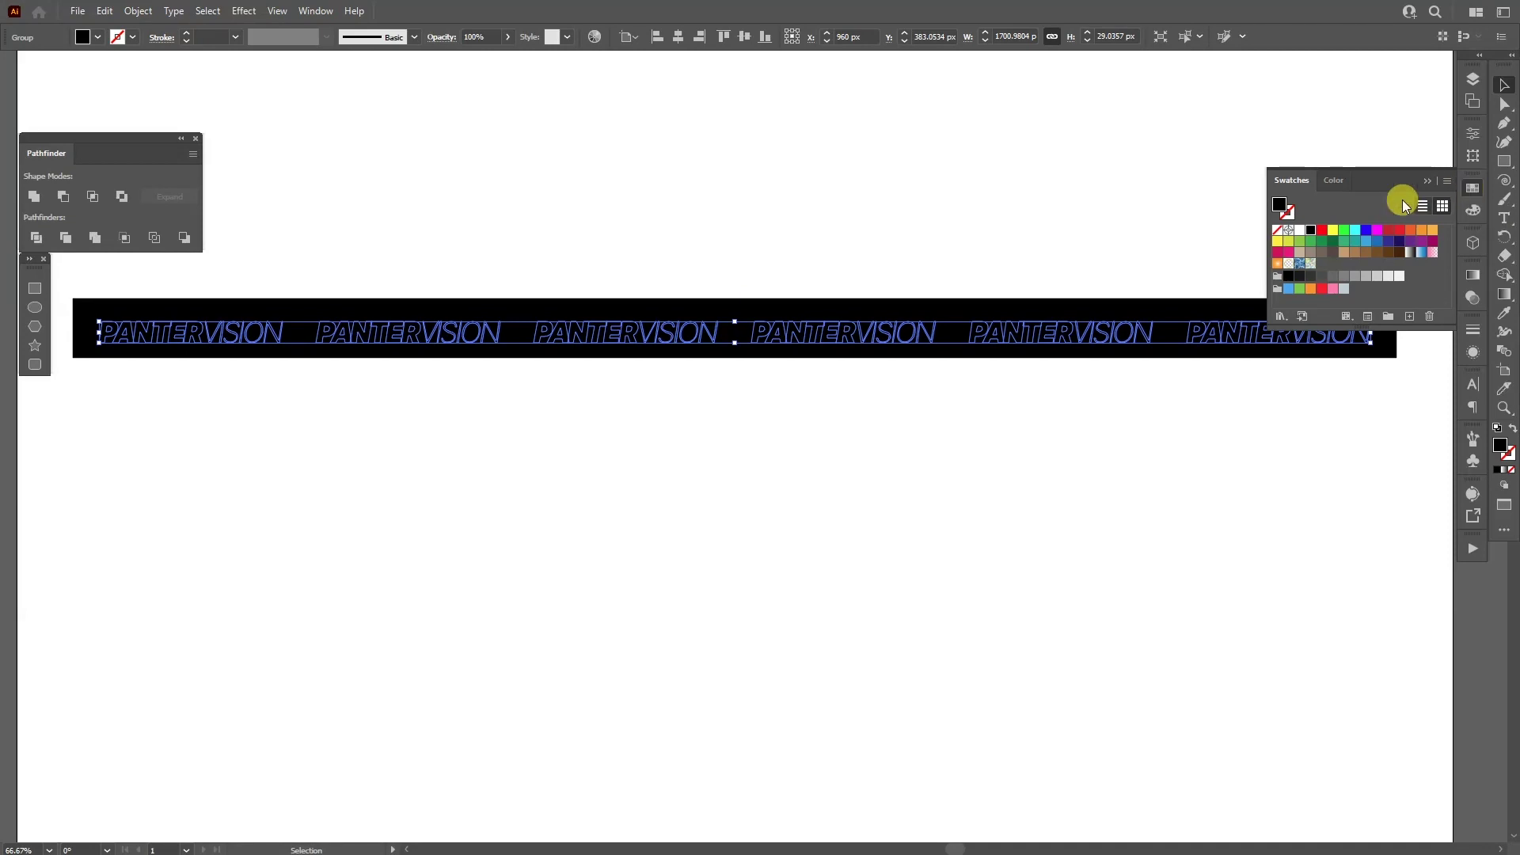
left_click(1306, 229)
- Centre the logos vertically and horizontally on the black bar
left_click_drag(1075, 168, 633, 471)
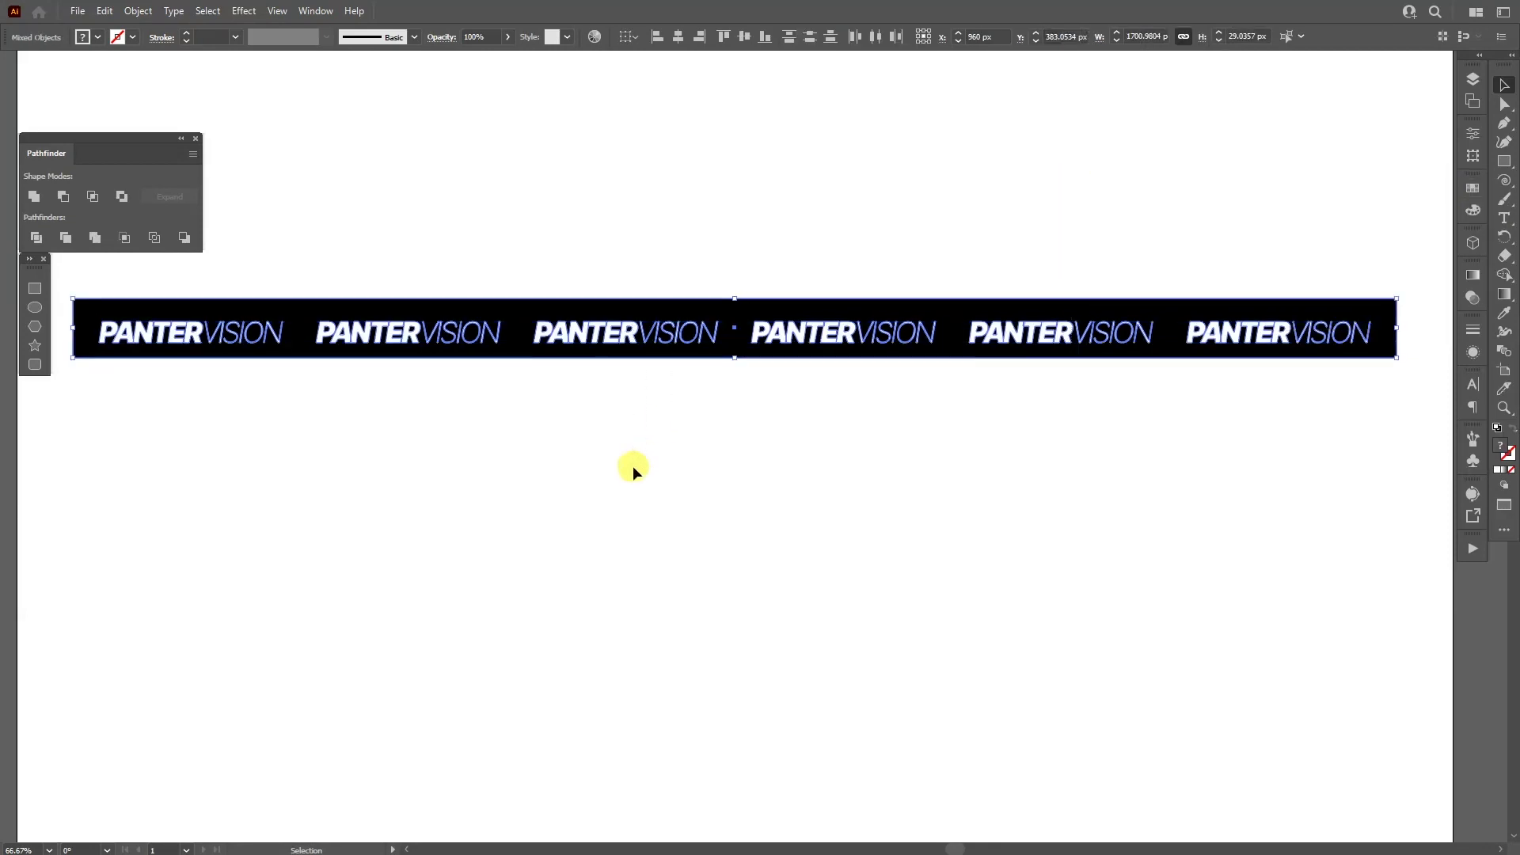
left_click(749, 36)
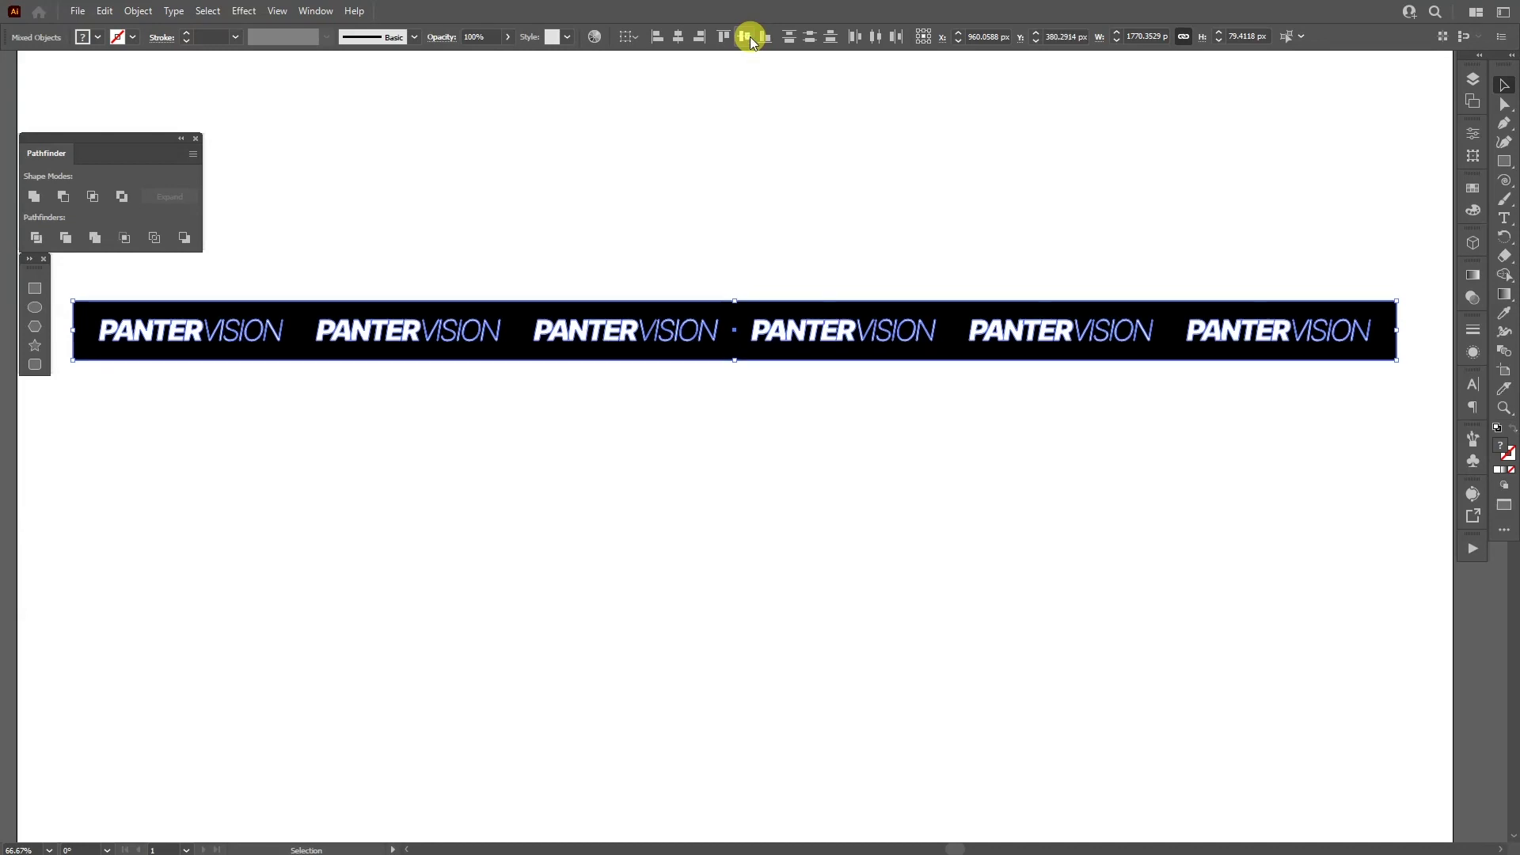
left_click(673, 40)
left_click(590, 156)
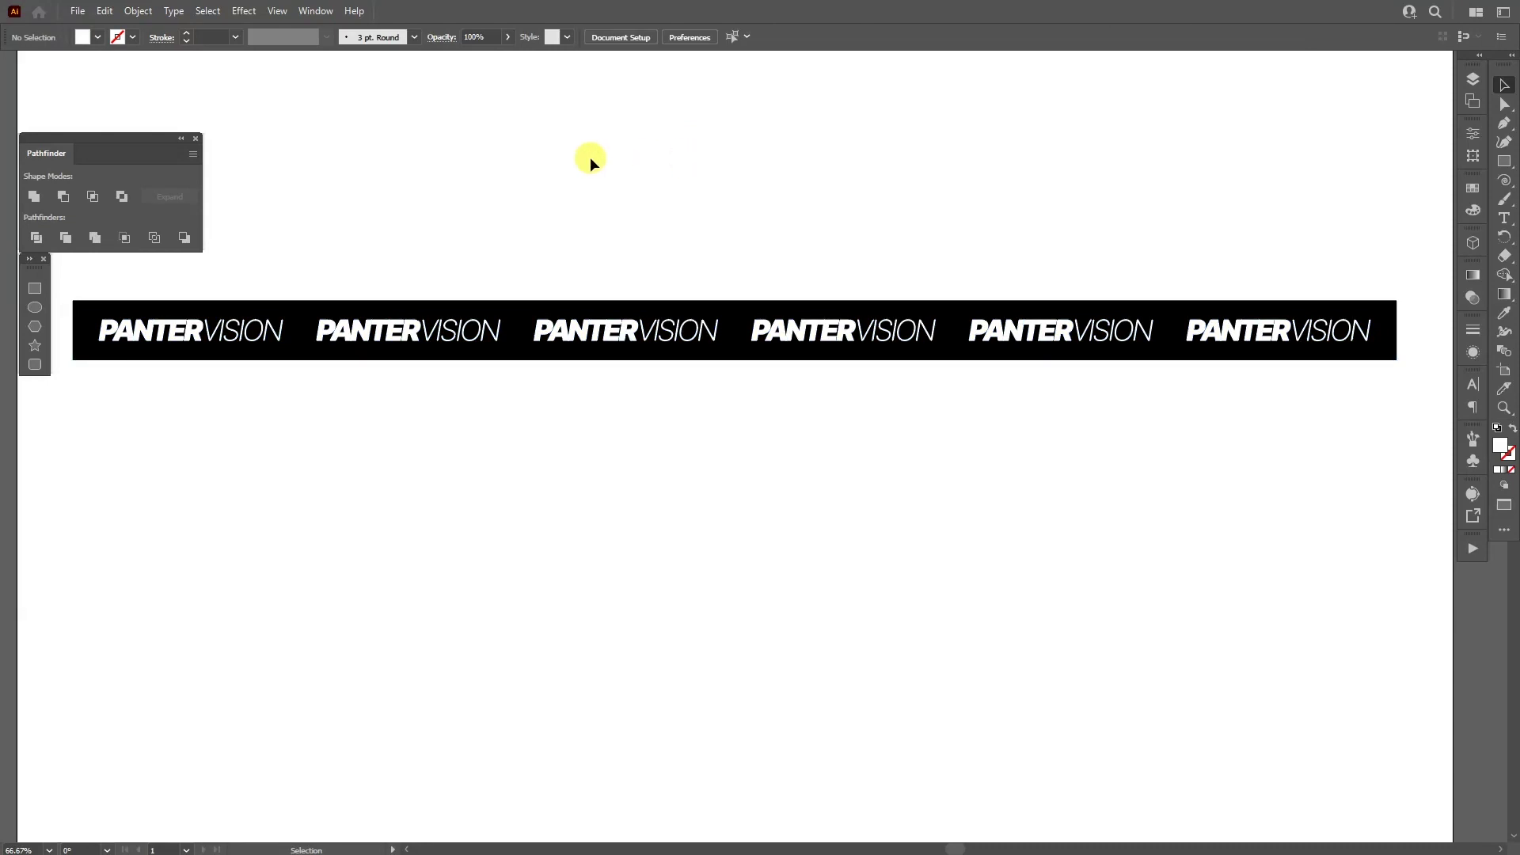
left_click_drag(591, 156, 814, 544)
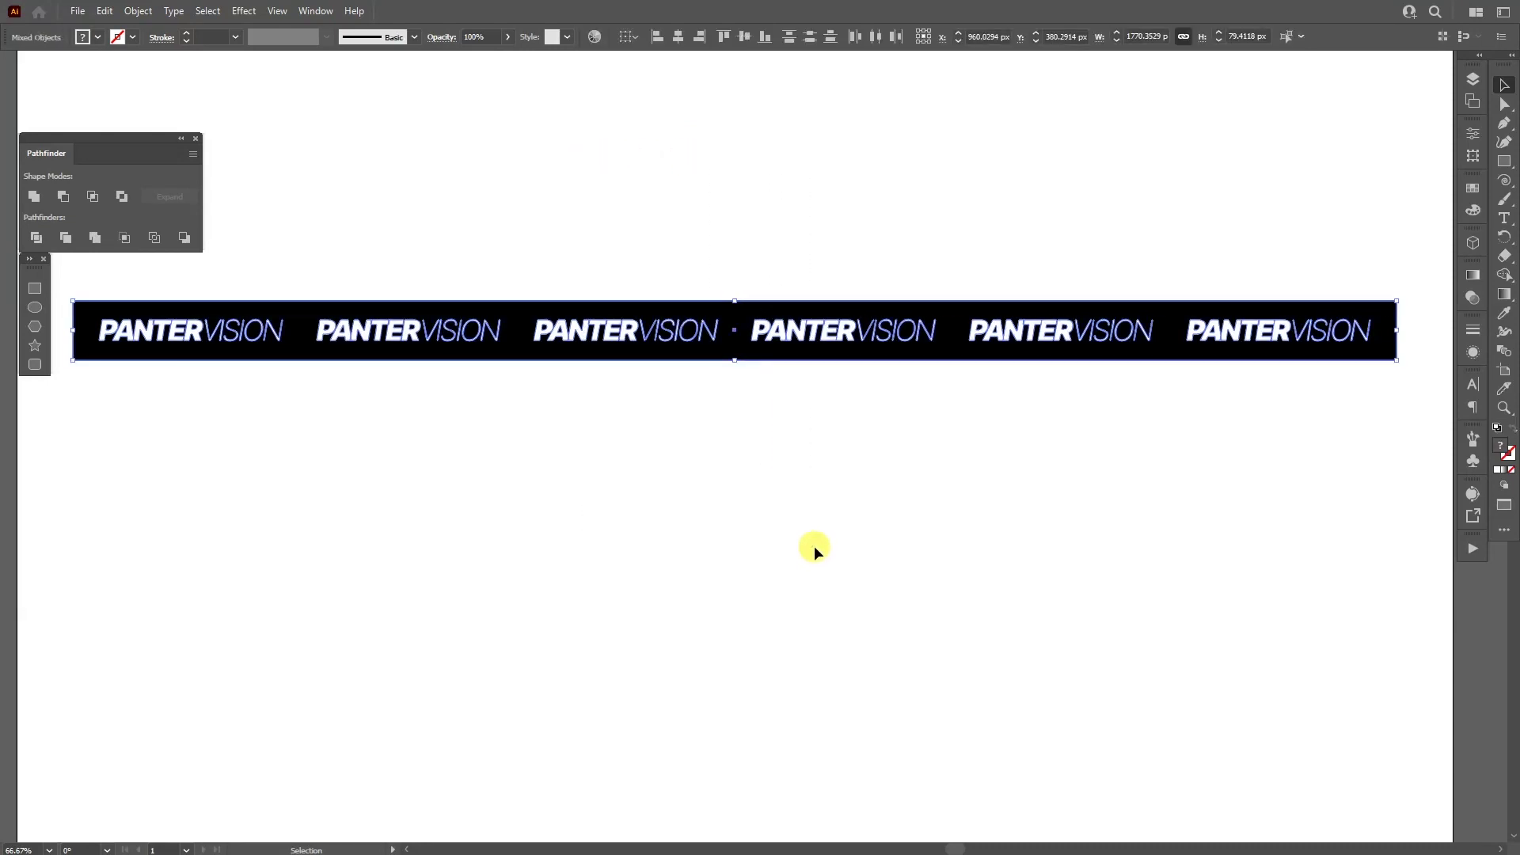
- Duplicate the banner below and invert it to a white bar with black logos
left_click_drag(631, 321, 624, 380)
key("ctrl+shift+a")
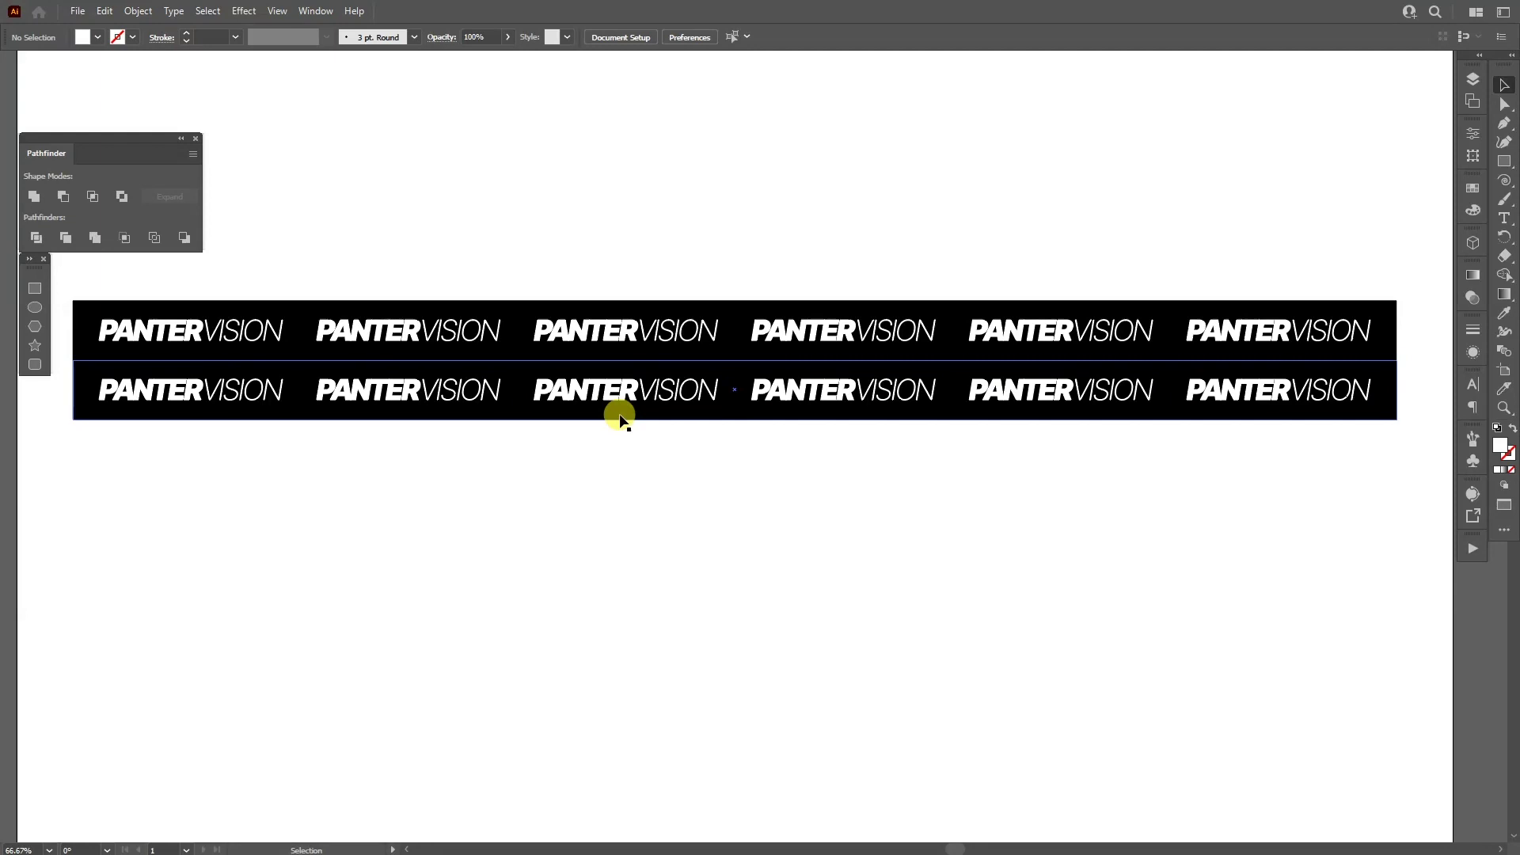
left_click(621, 420)
left_click(1472, 191)
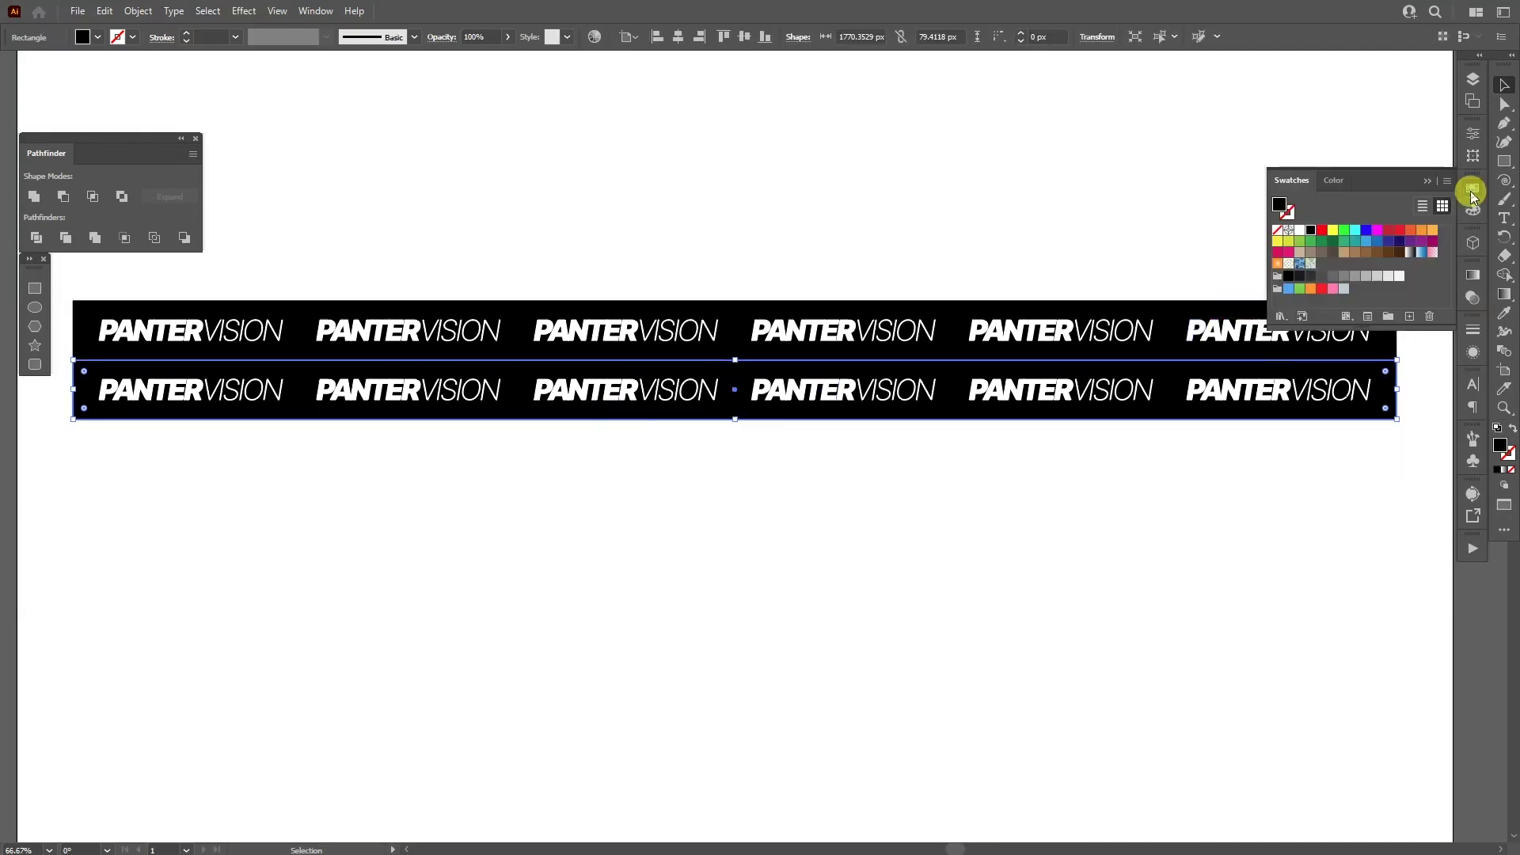
left_click(1301, 230)
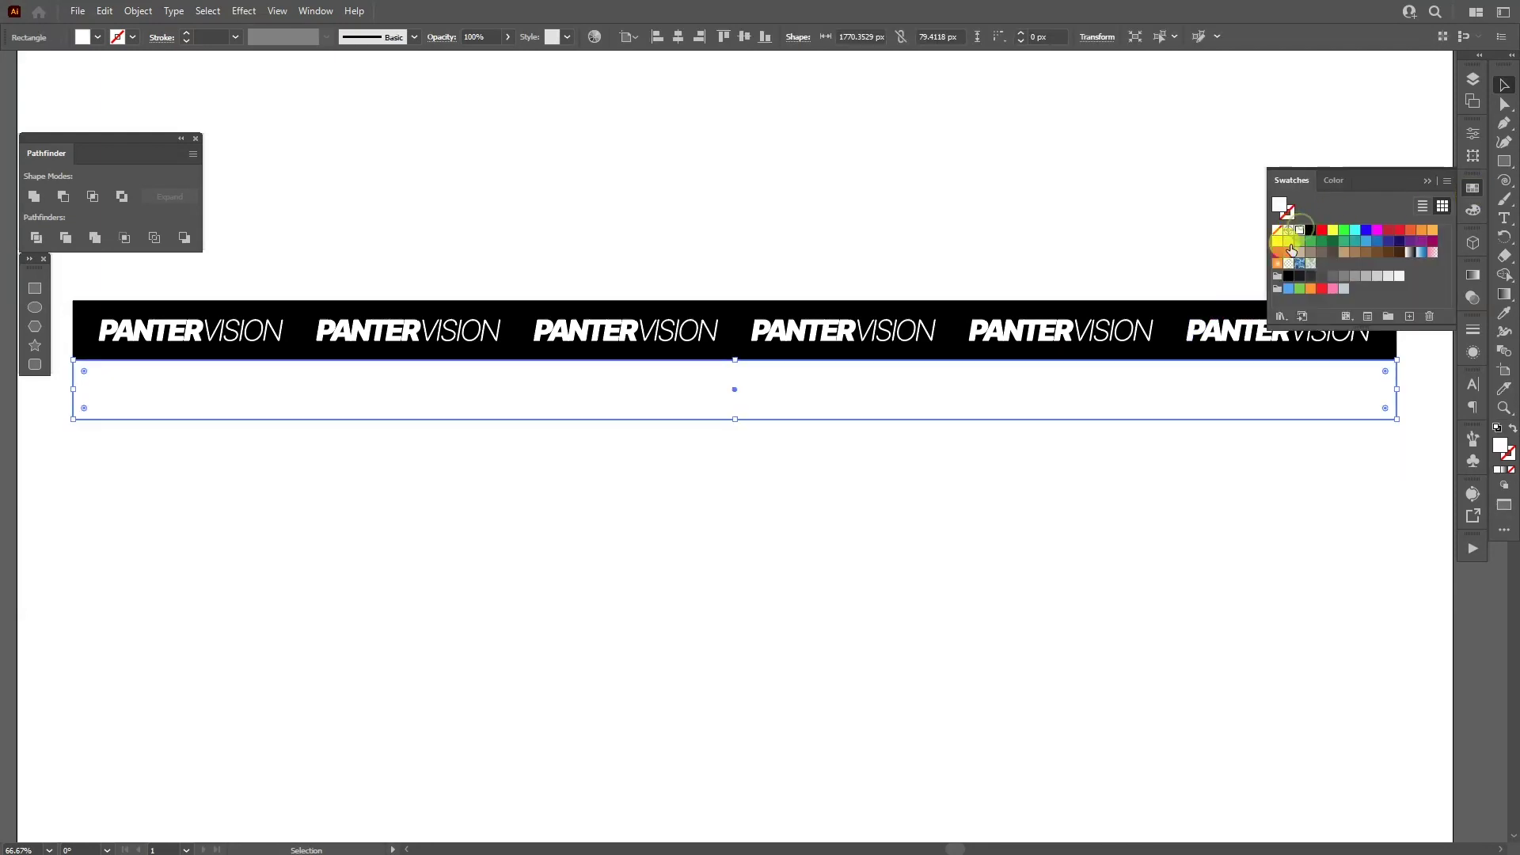
left_click(974, 394)
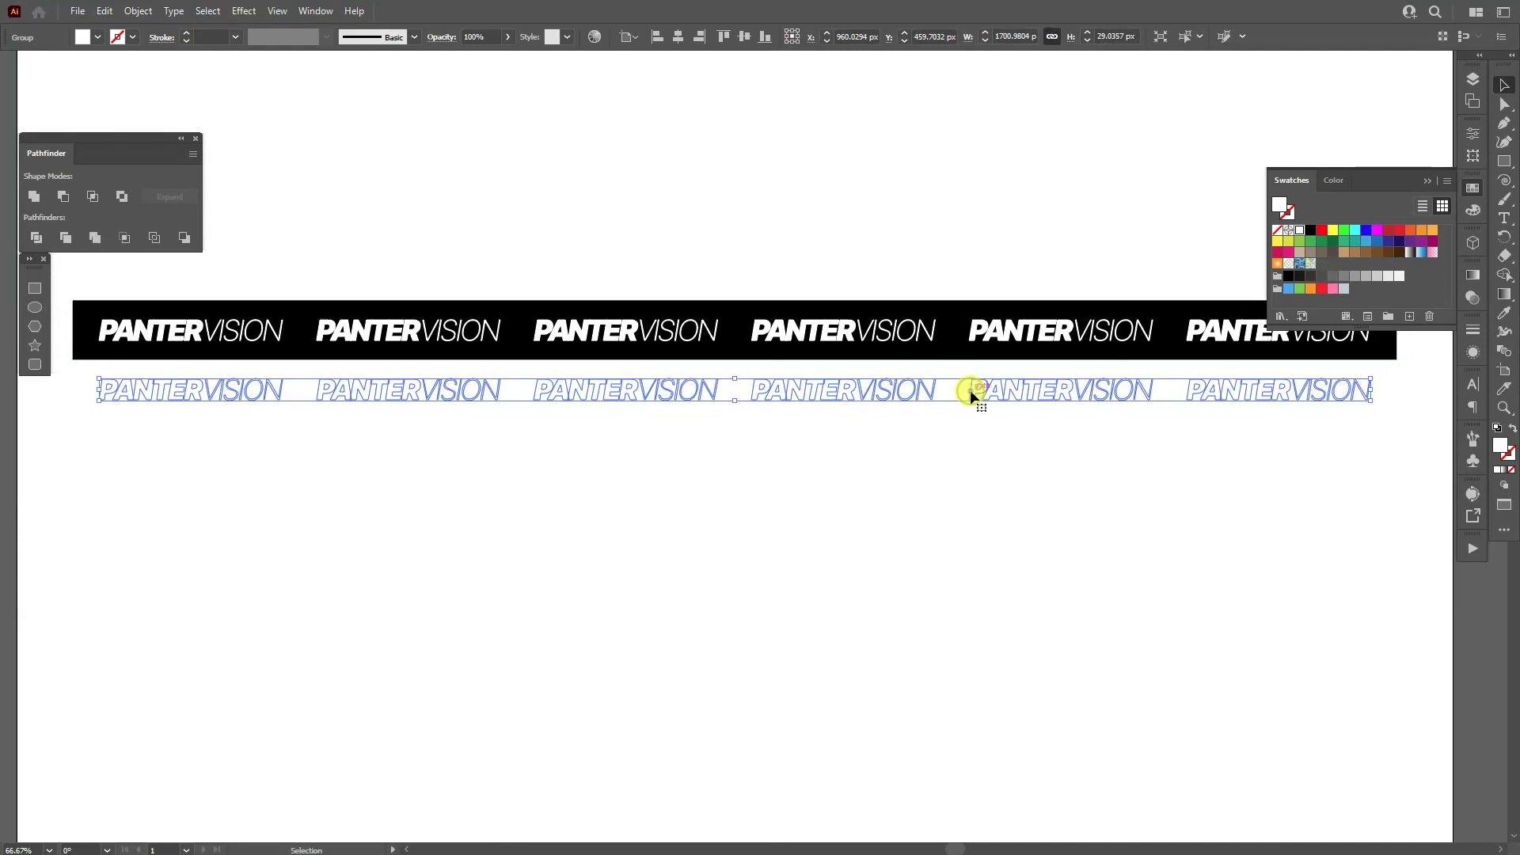
left_click(1311, 231)
left_click(1427, 177)
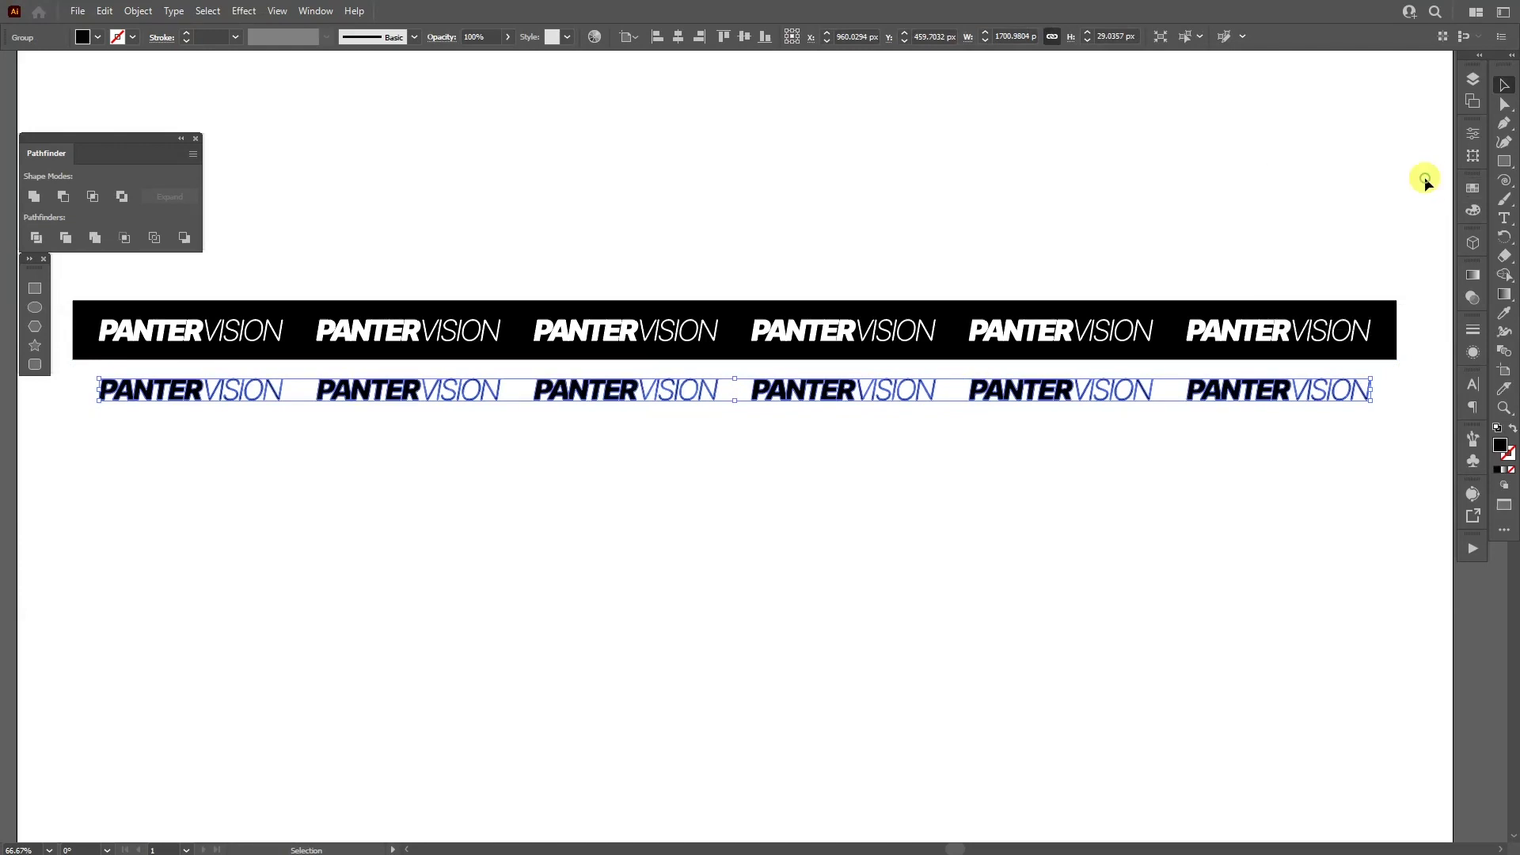
- Group the black and white stripes into one banner
left_click_drag(899, 187, 638, 558)
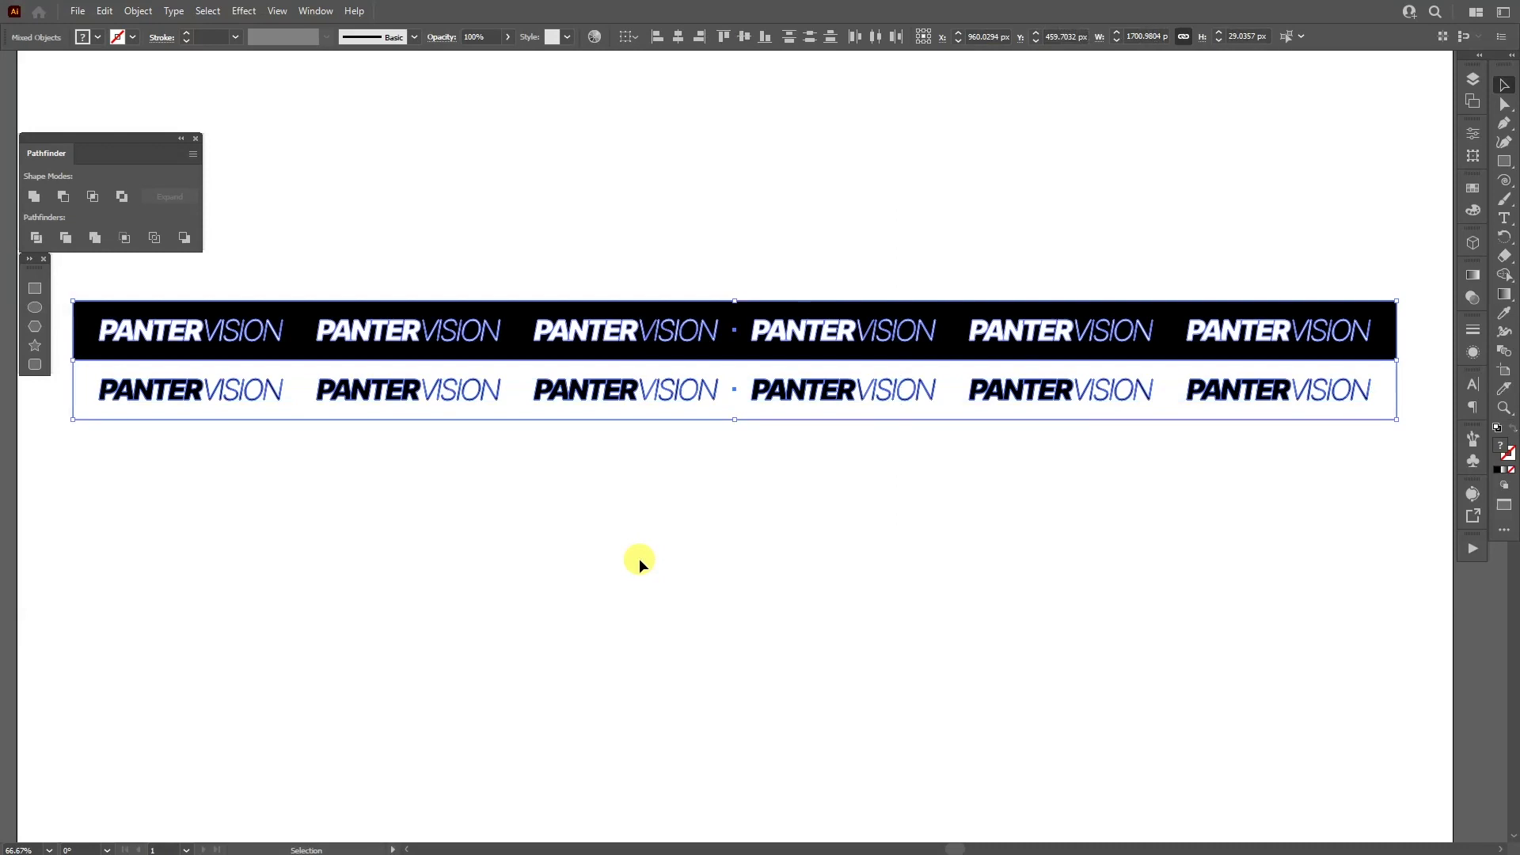
right_click(701, 353)
left_click(742, 465)
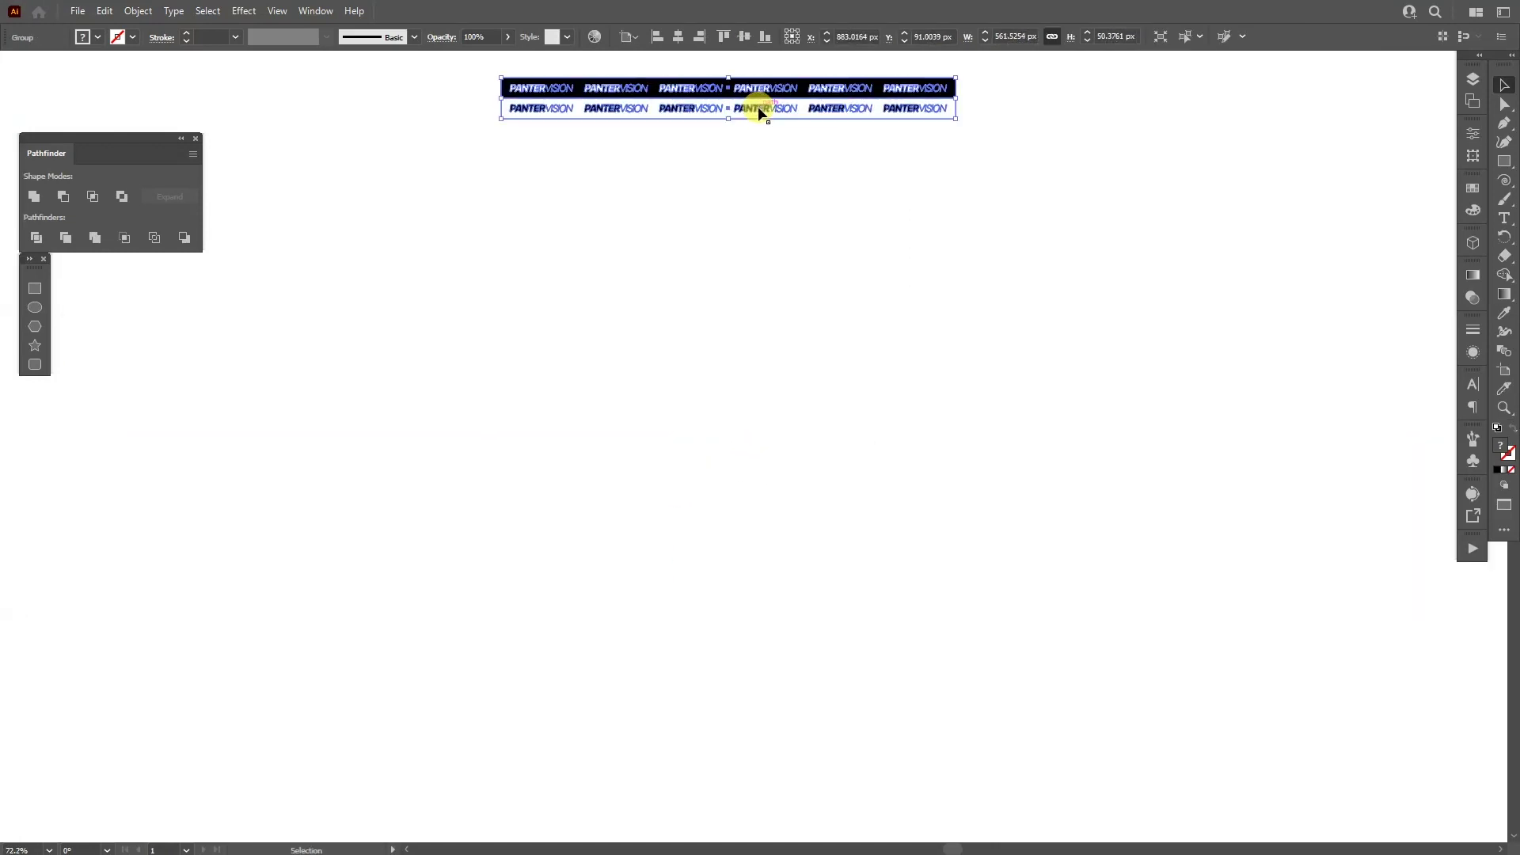
- Stack repeated banner copies downward with Ctrl+D and group them into one block
left_click_drag(767, 90, 762, 136)
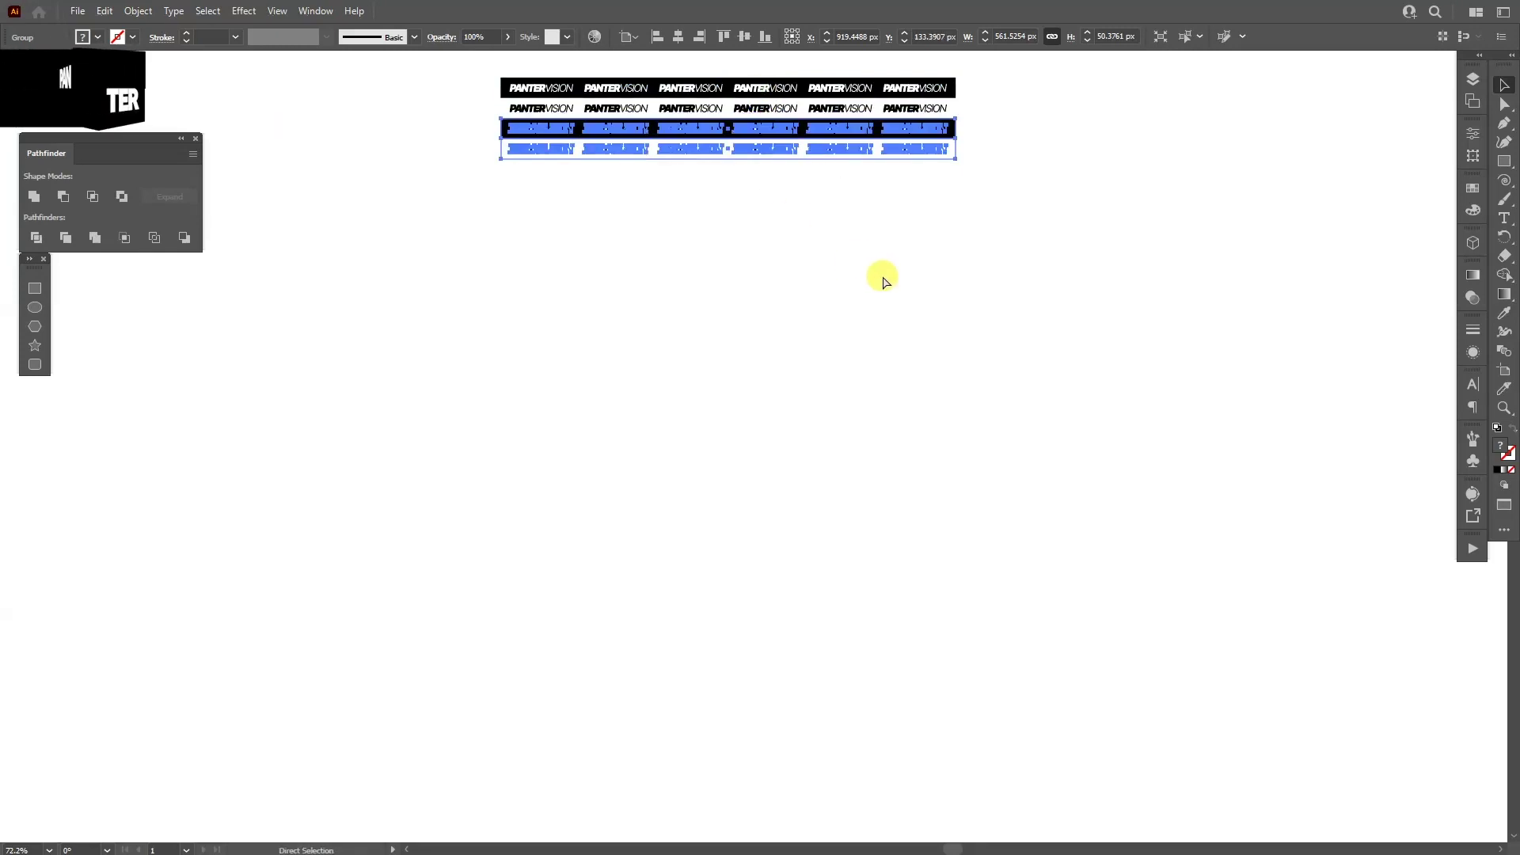
key("ctrl+d")
key("ctrl+d")
key("ctrl+d")
key("ctrl+d")
key("ctrl+d")
key("ctrl+d")
key("ctrl+d")
key("ctrl+d")
key("ctrl+d")
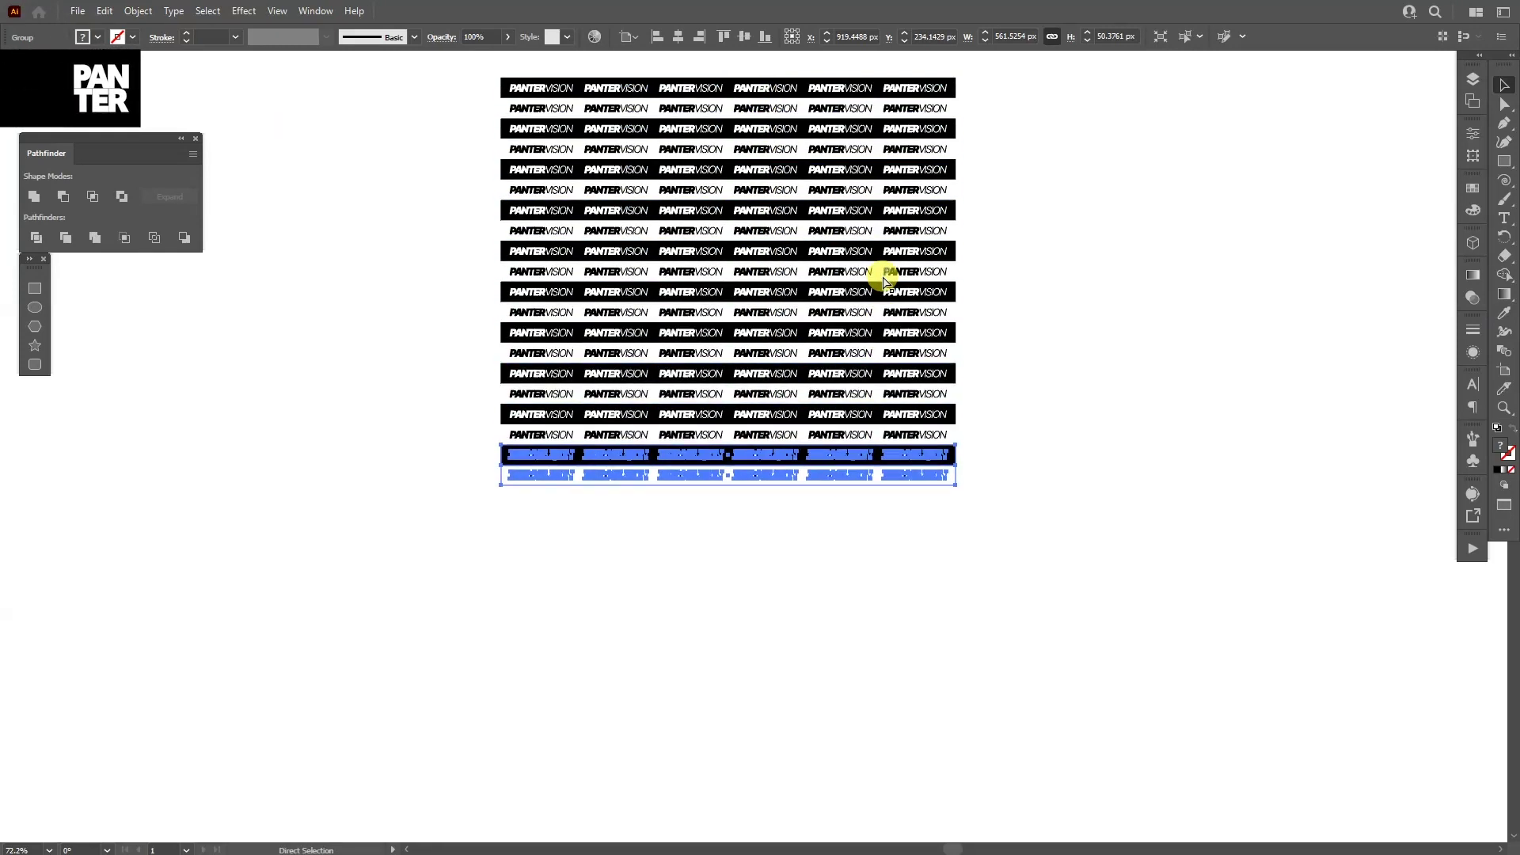
key("ctrl+d")
key("ctrl+d")
left_click(1085, 435)
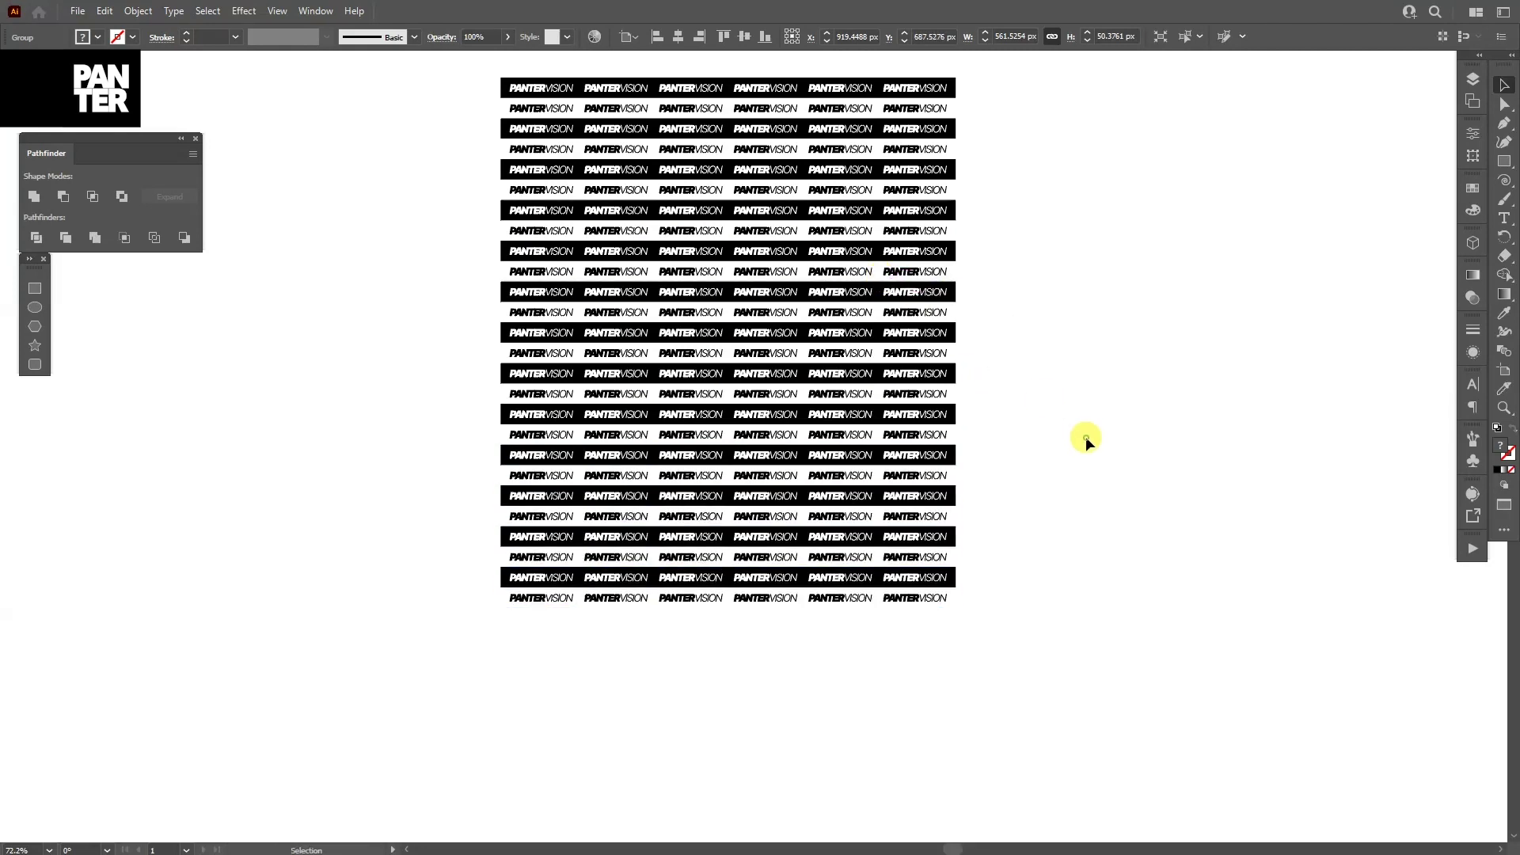
left_click_drag(1109, 692, 673, 79)
left_click_drag(717, 216, 736, 317)
right_click(737, 318)
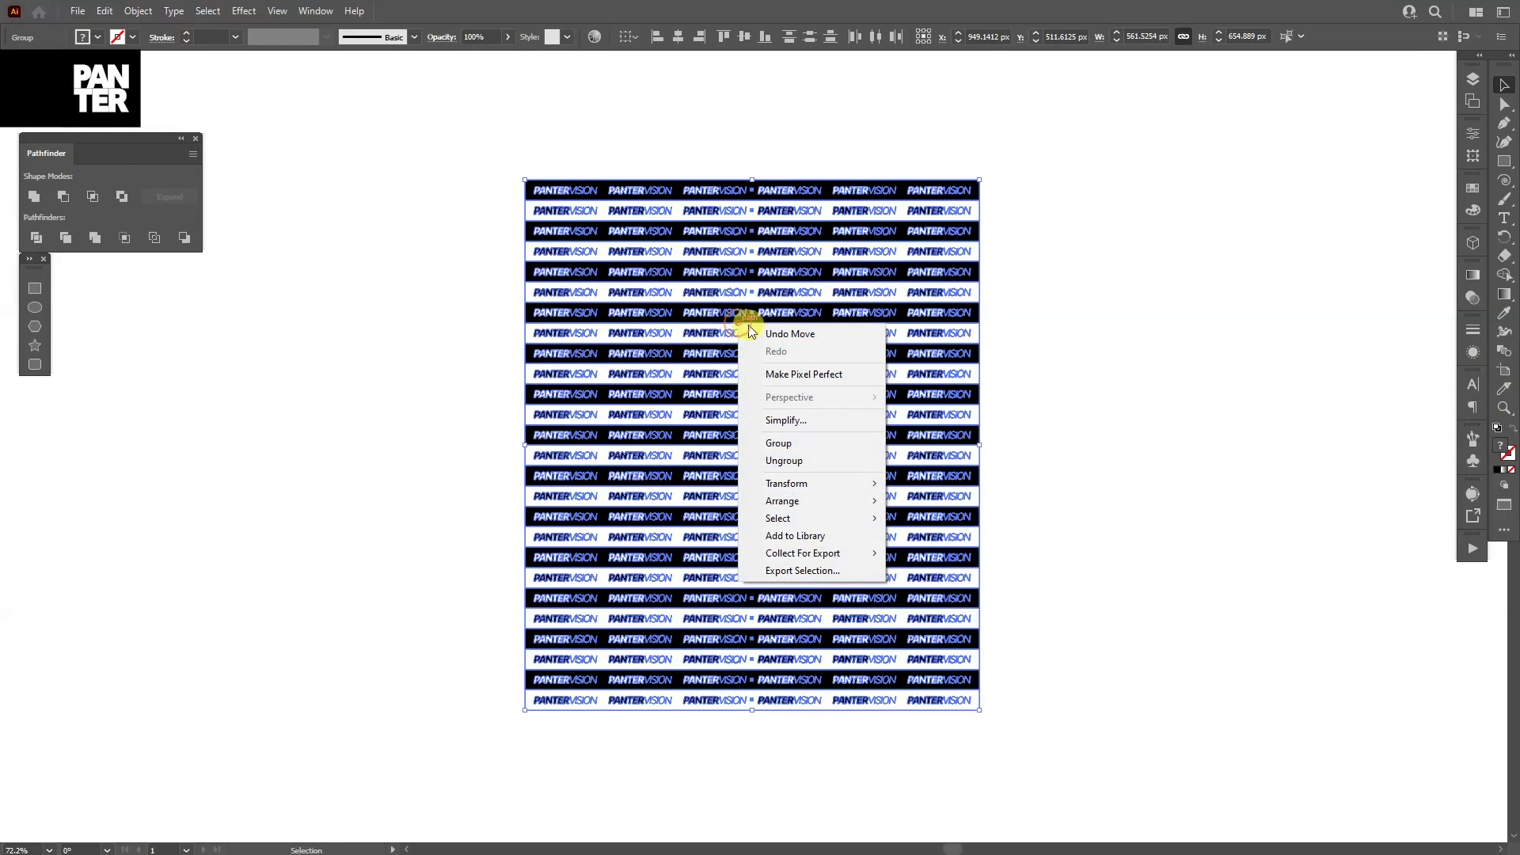
left_click(792, 444)
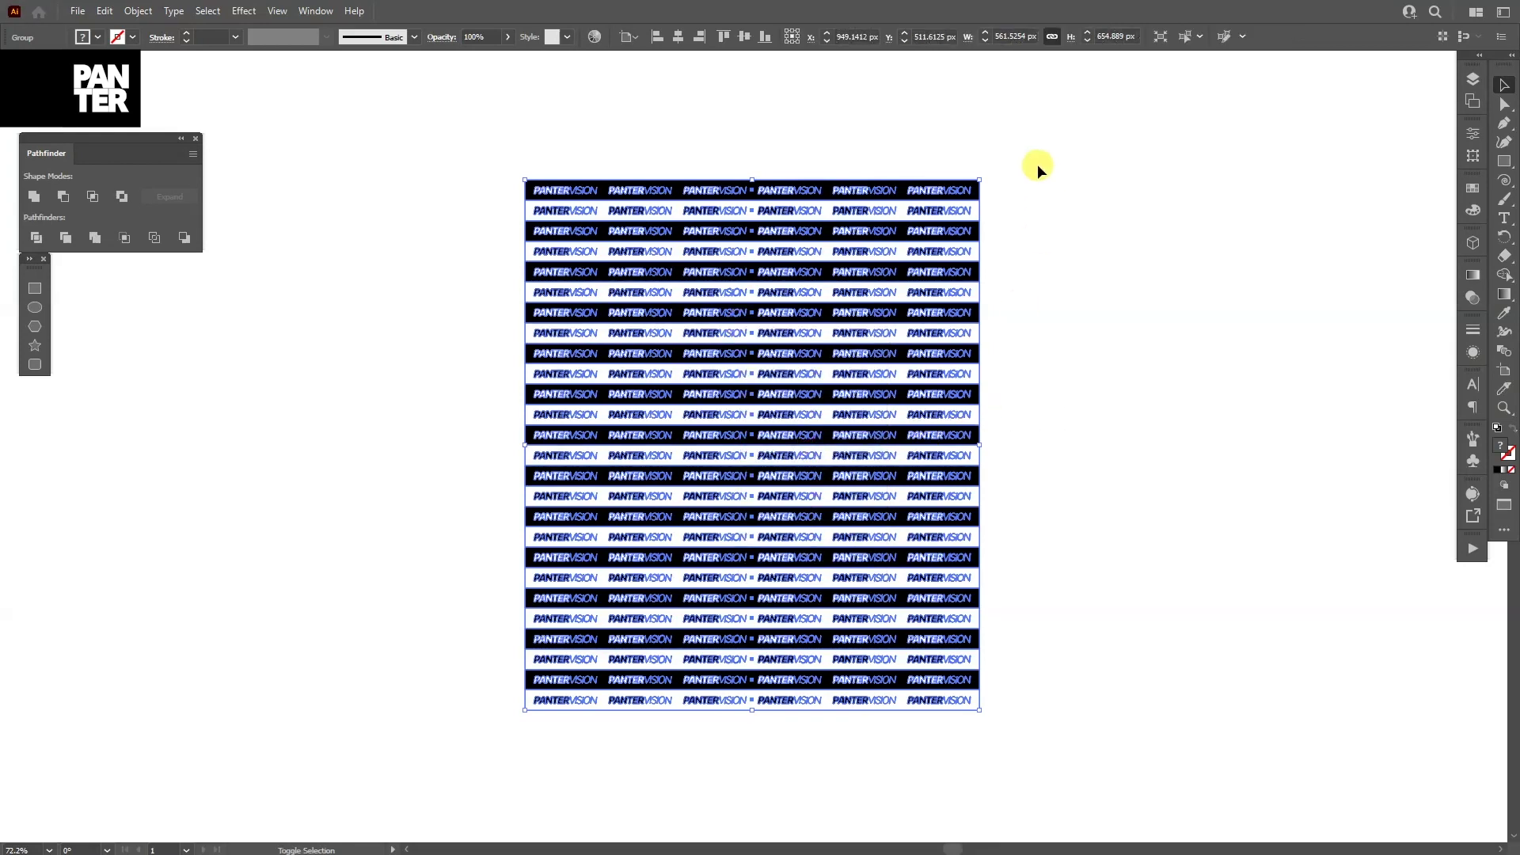
- Rotate the striped block 90° and reflect it across the vertical axis
left_click_drag(978, 170, 554, 207)
right_click(732, 326)
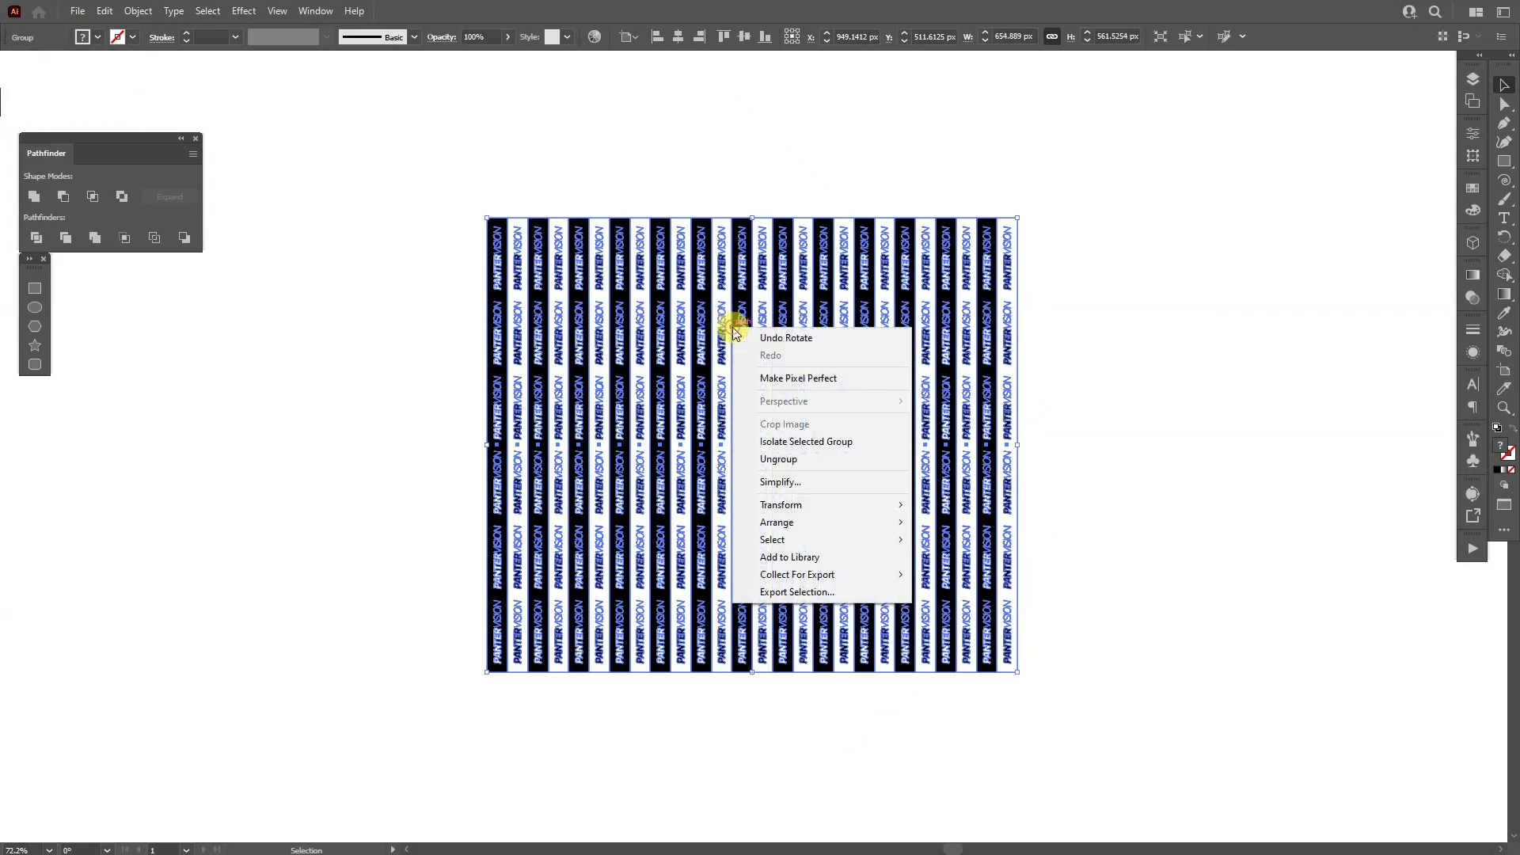
mouse_move(825, 505)
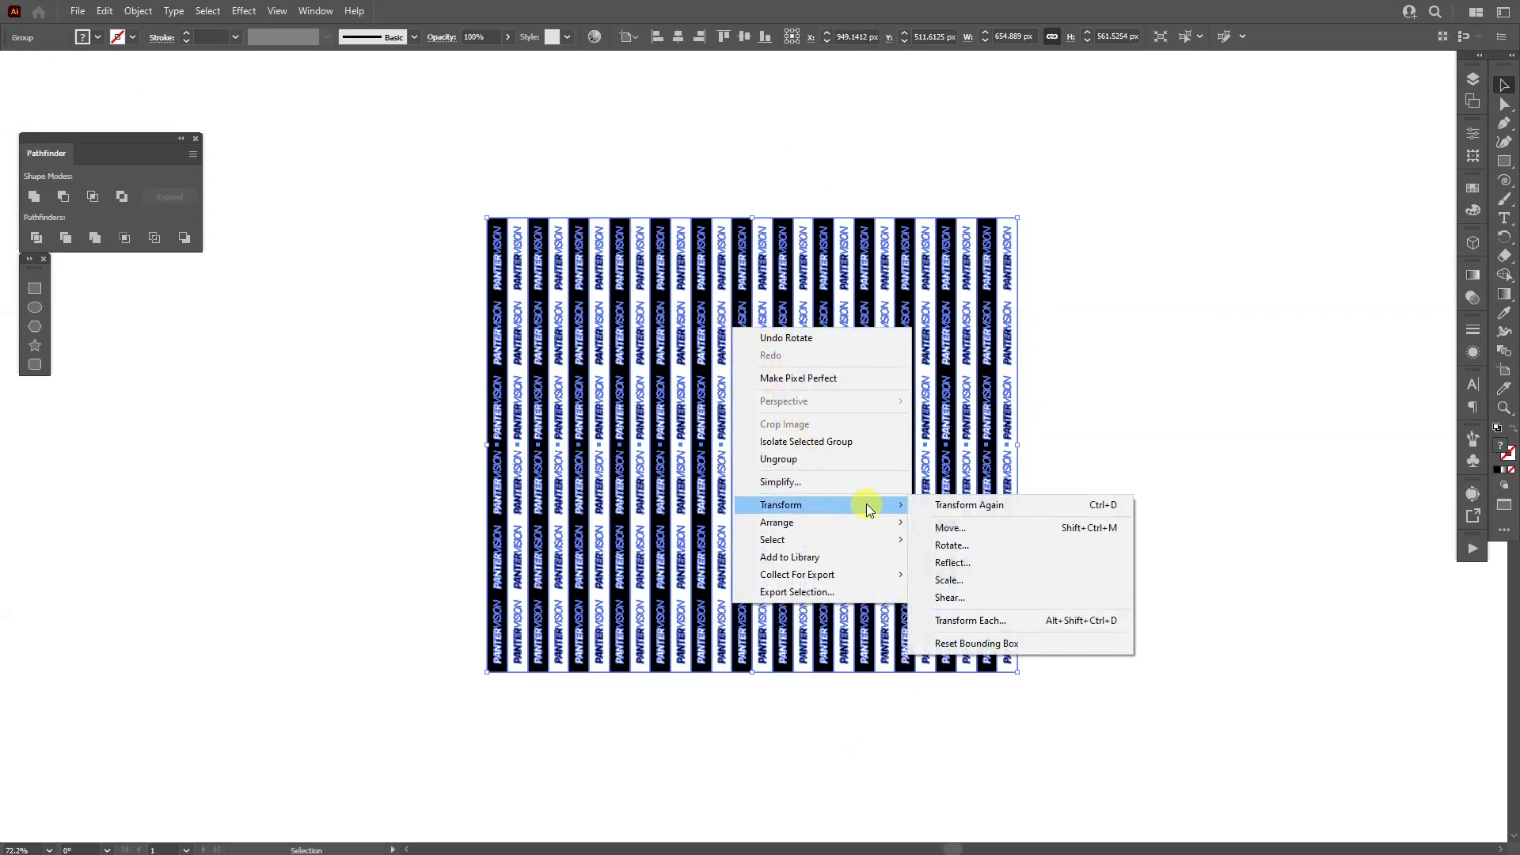
left_click(972, 562)
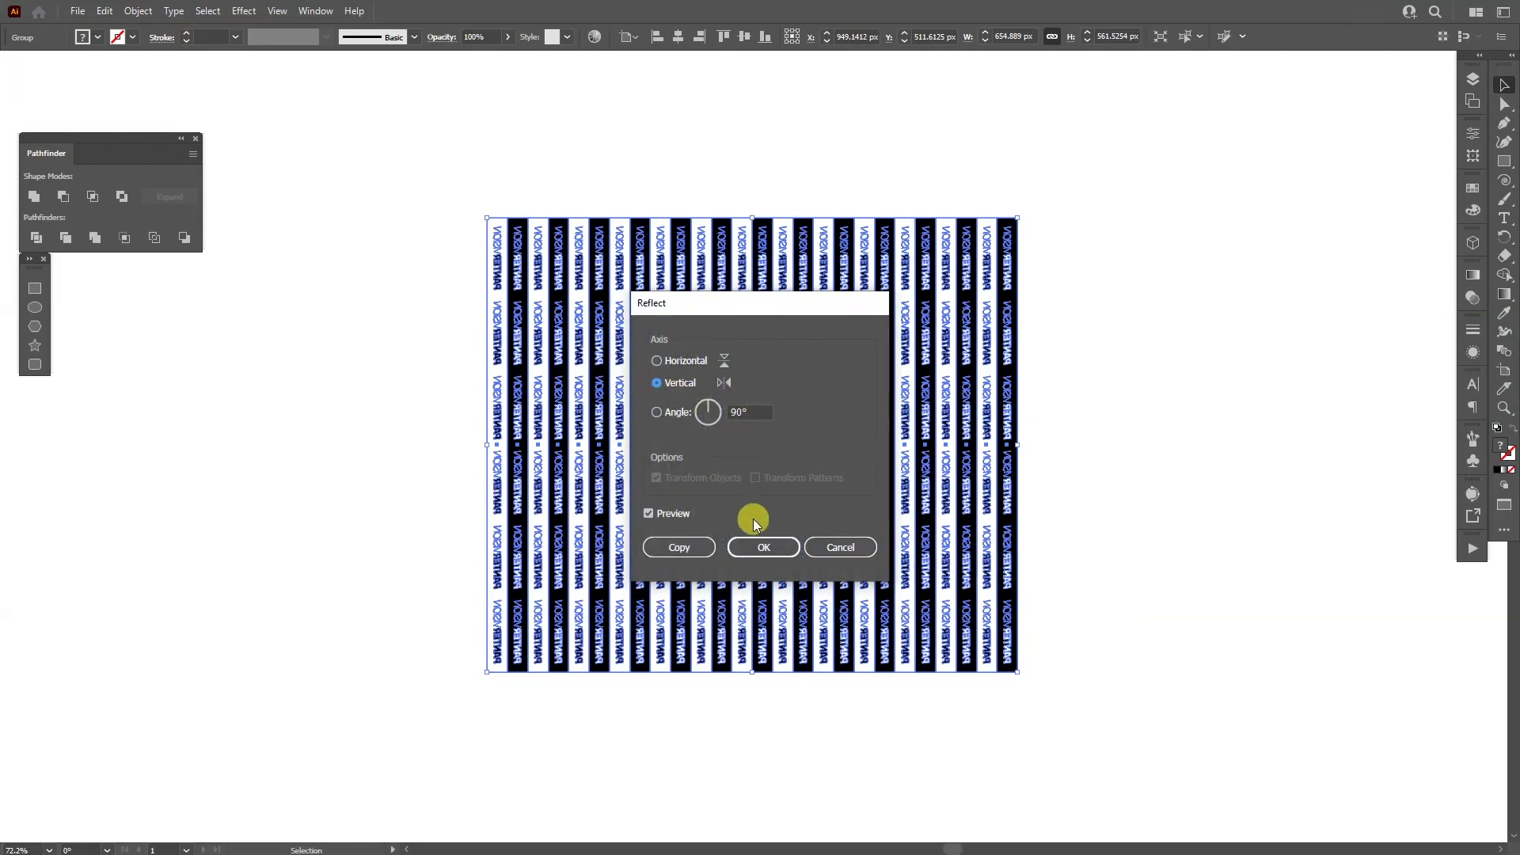
left_click(768, 545)
left_click(1237, 455)
key("ctrl+1")
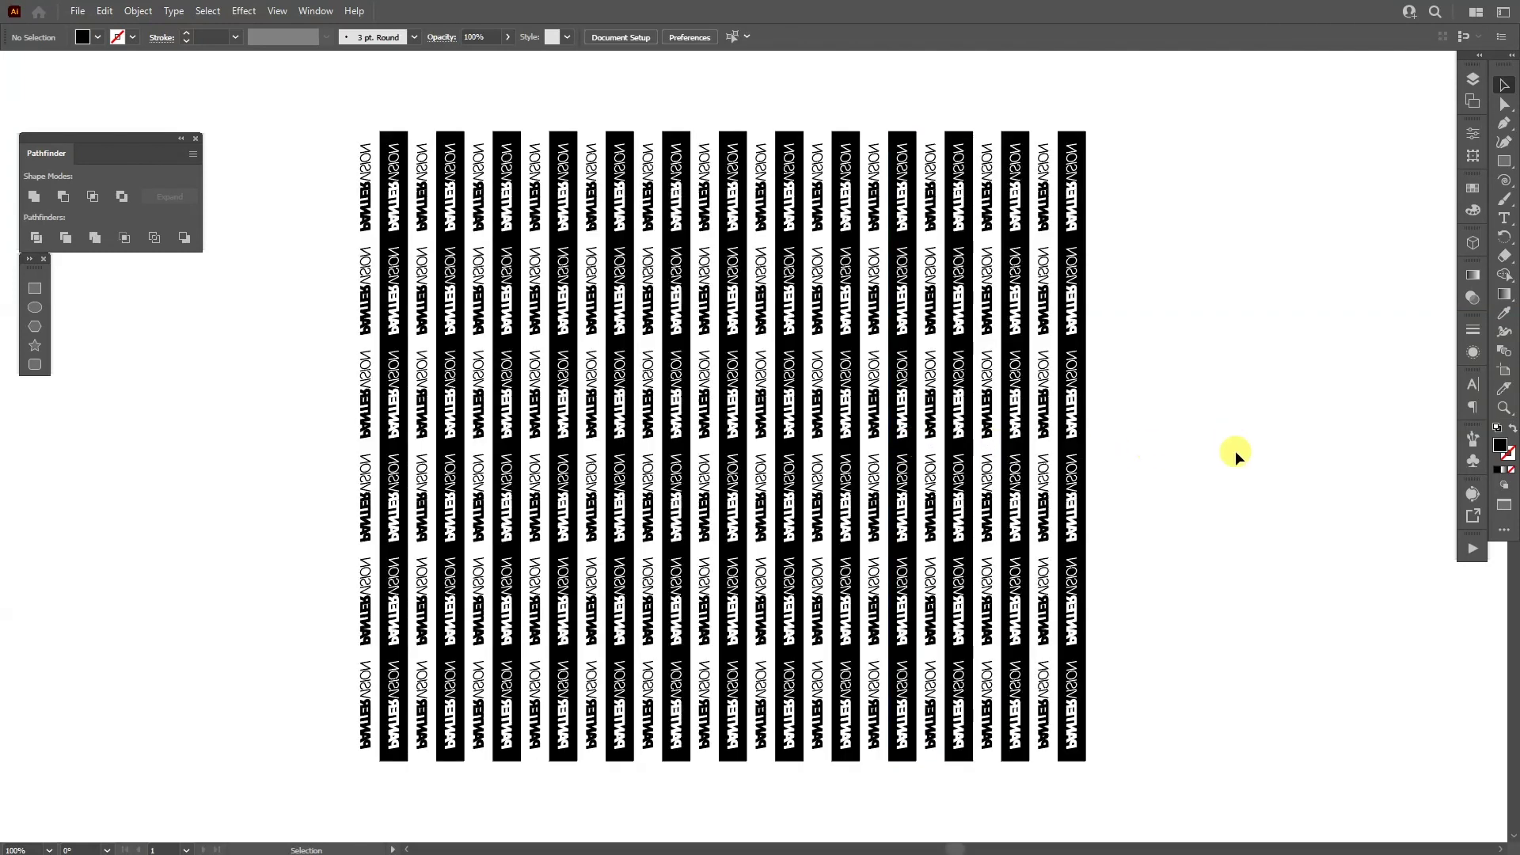
- Drag the vertical striped block into the Symbols panel to create 'New Symbol'
left_click(1470, 462)
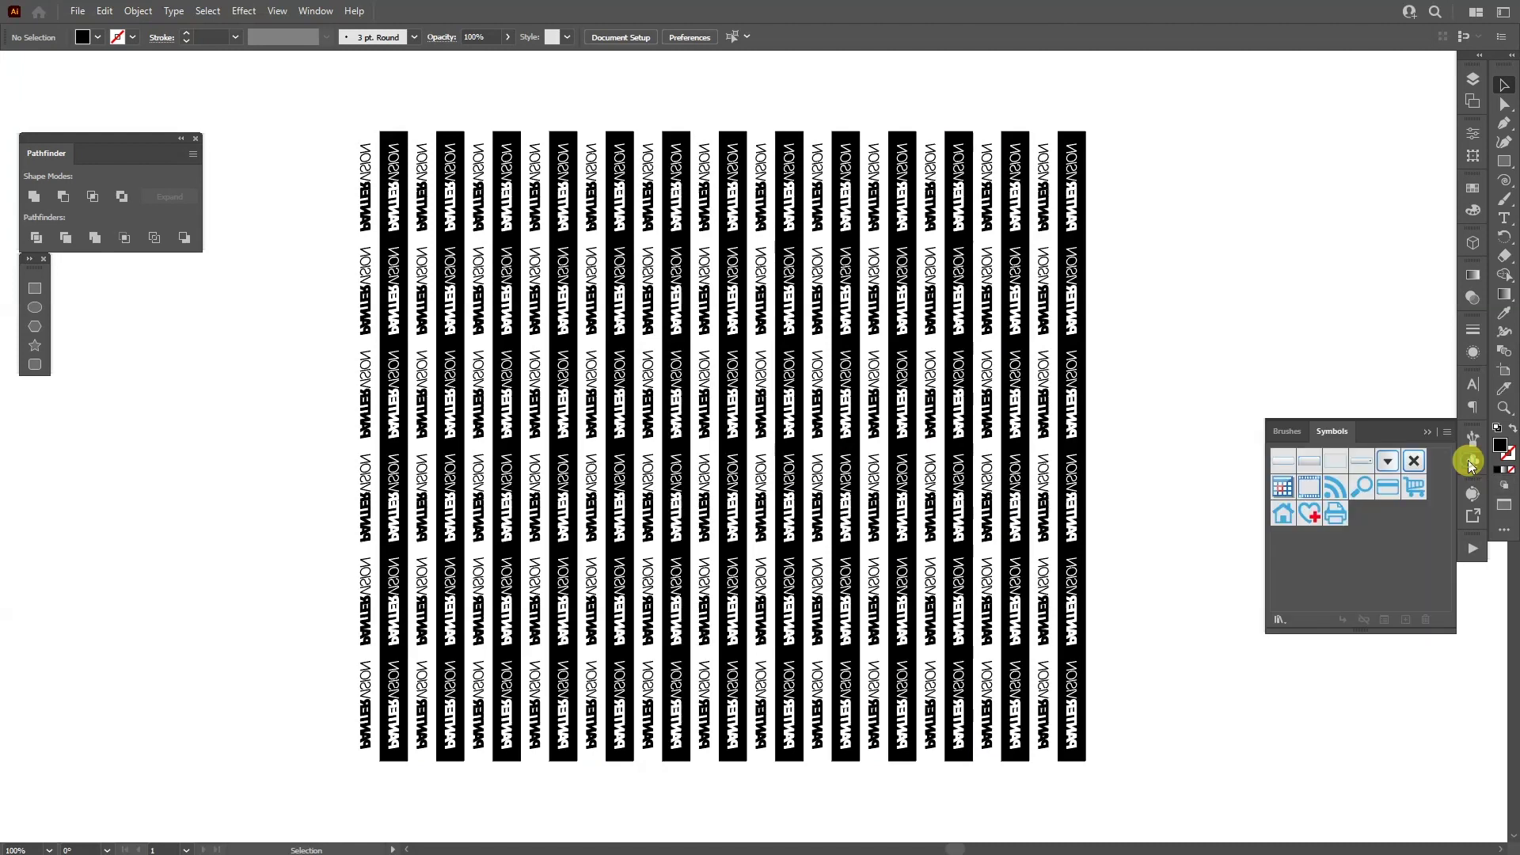
left_click(315, 11)
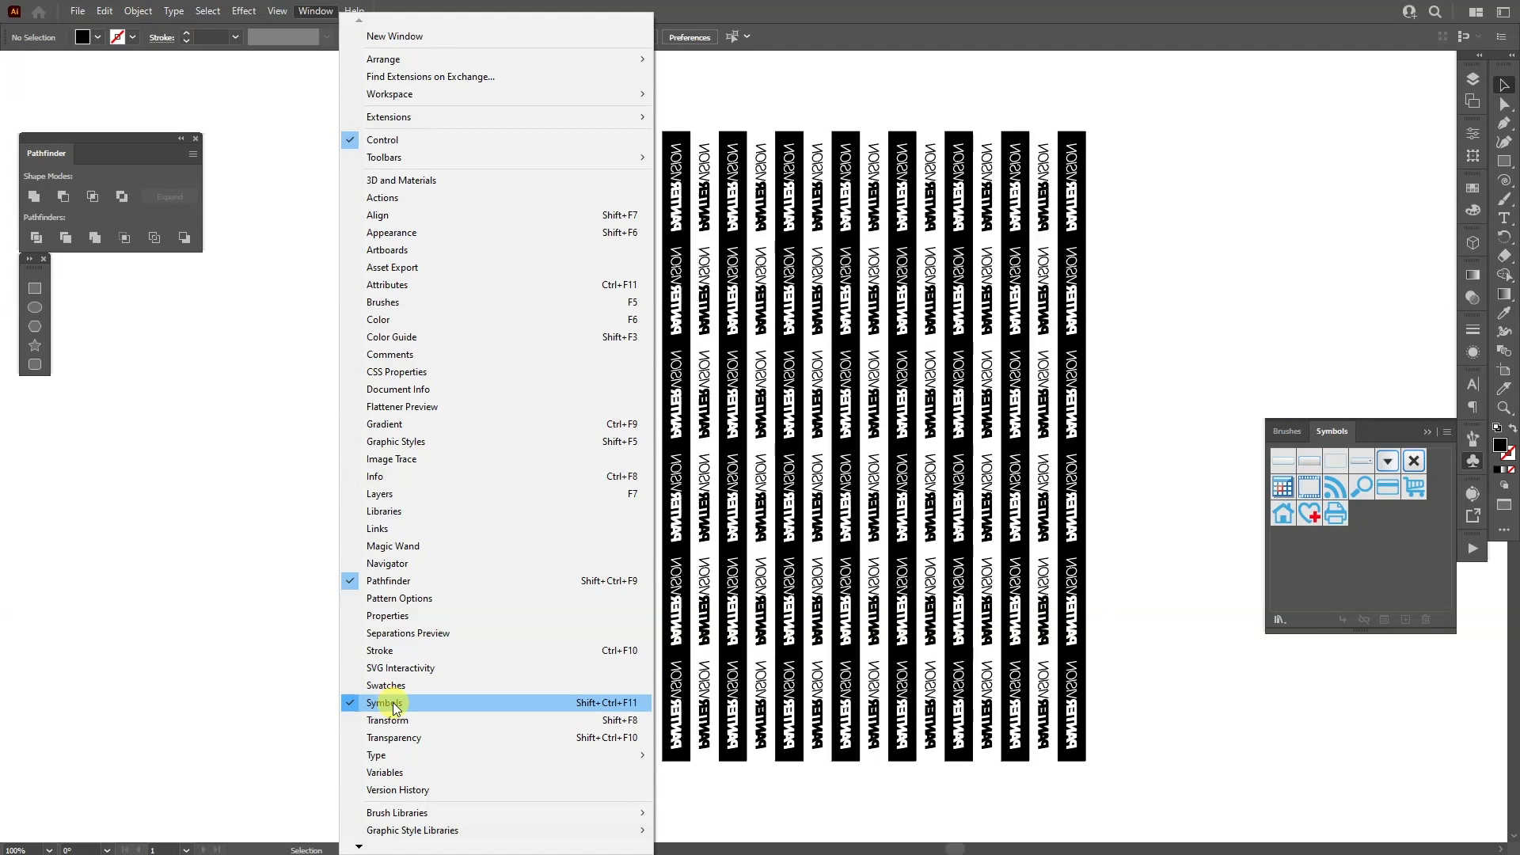
left_click(847, 6)
left_click_drag(689, 329, 1384, 546)
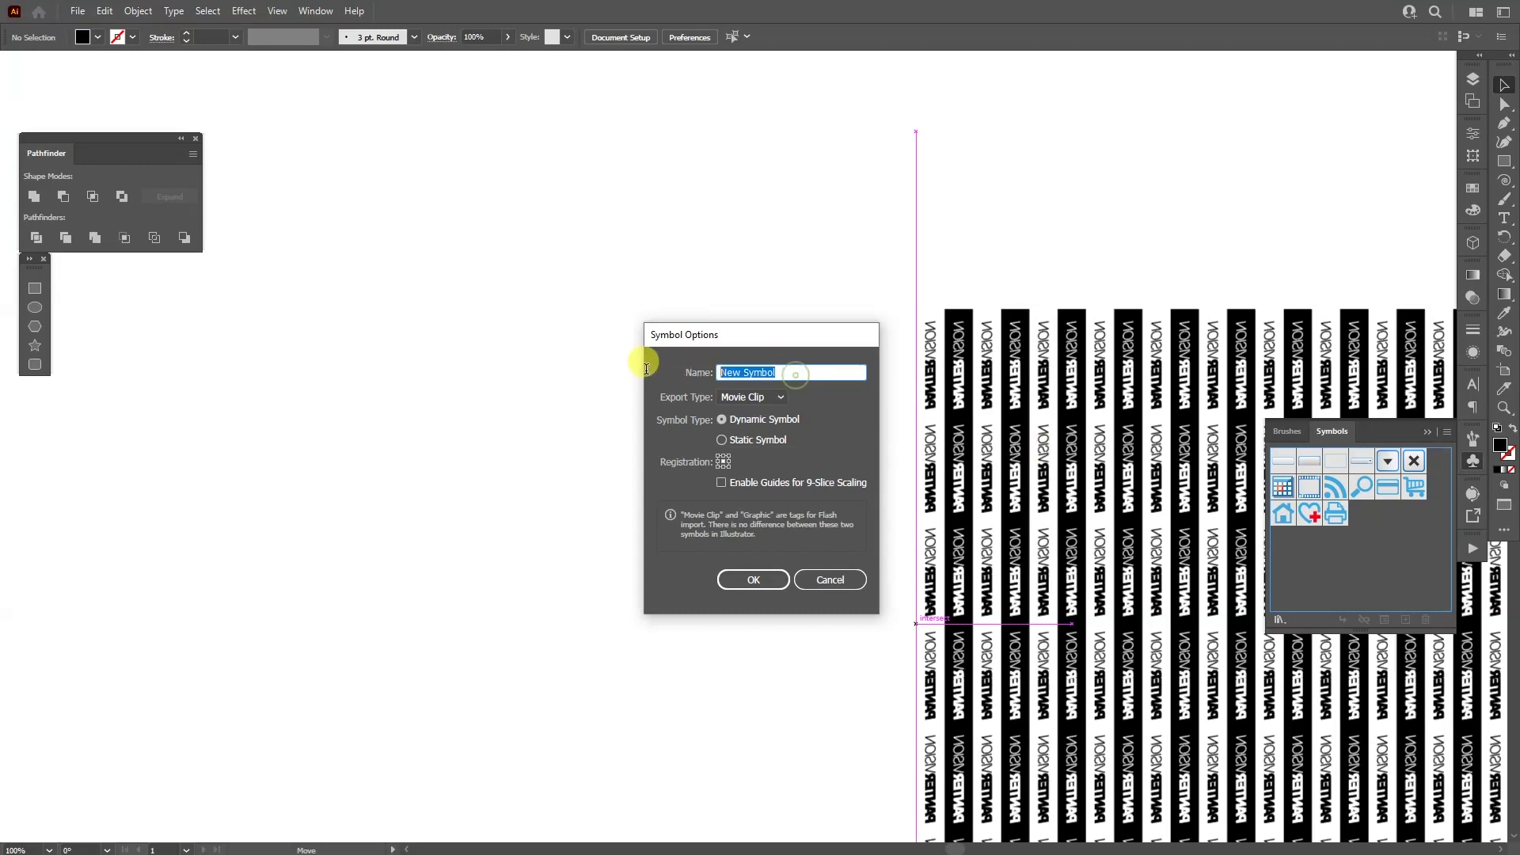
left_click(760, 581)
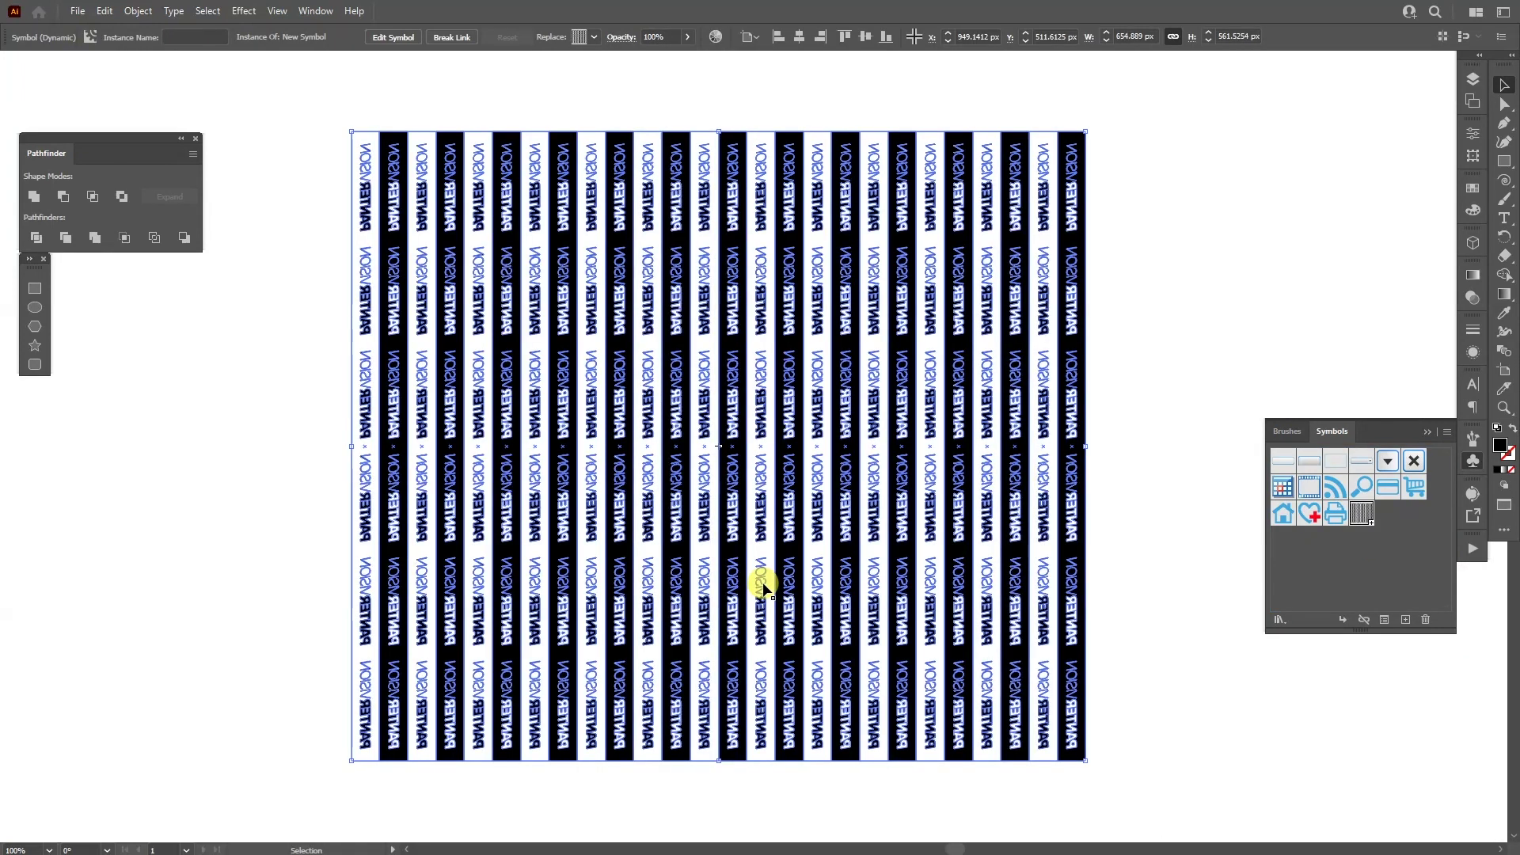
- Delete the striped artwork and draw a 392.47 px circle with black stroke and no fill
key("Delete")
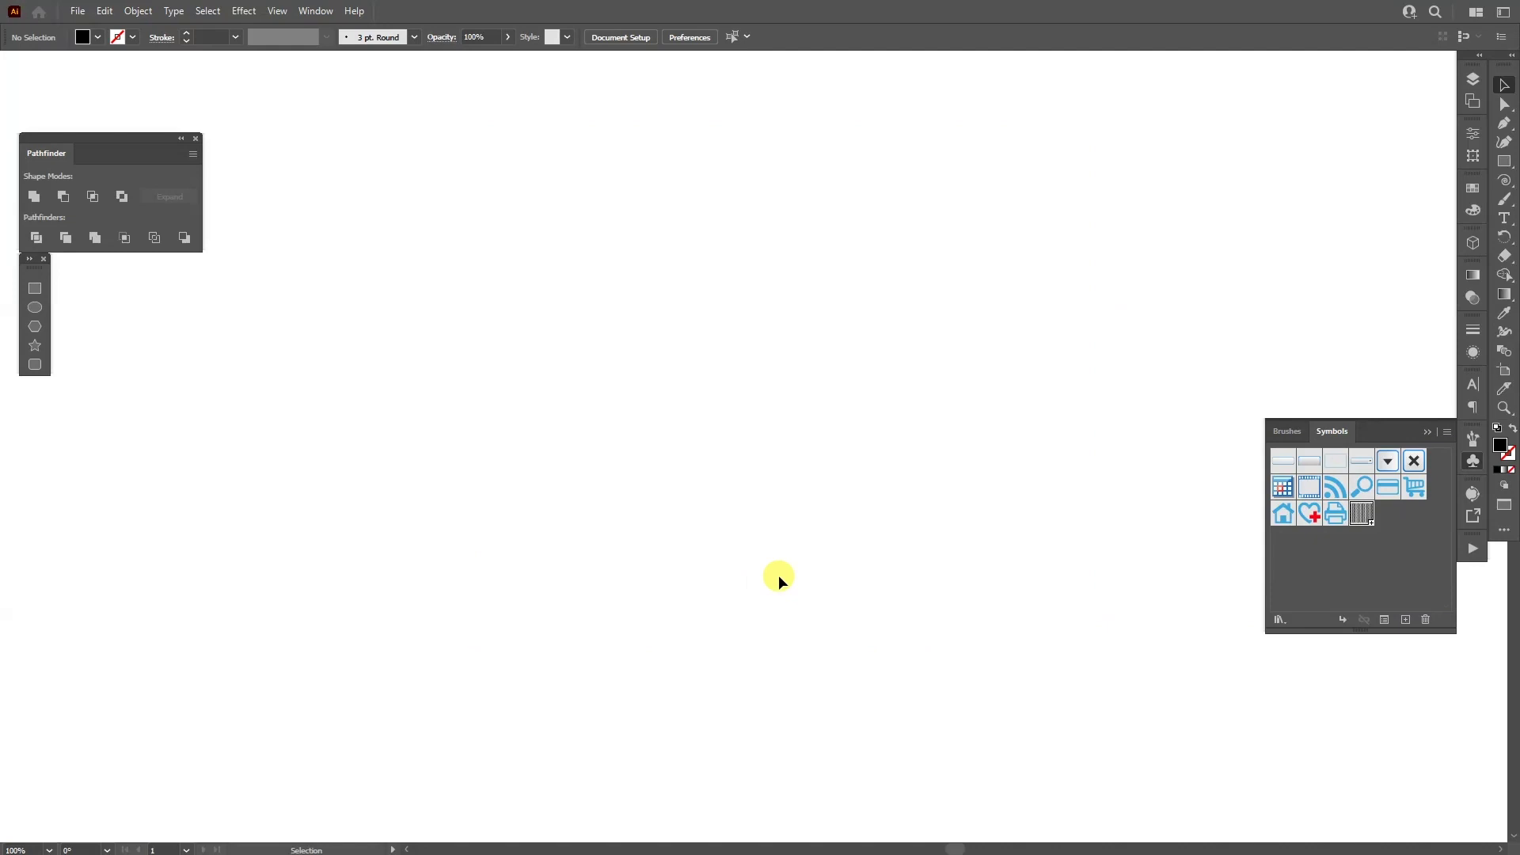
left_click(1472, 460)
left_click(1502, 161)
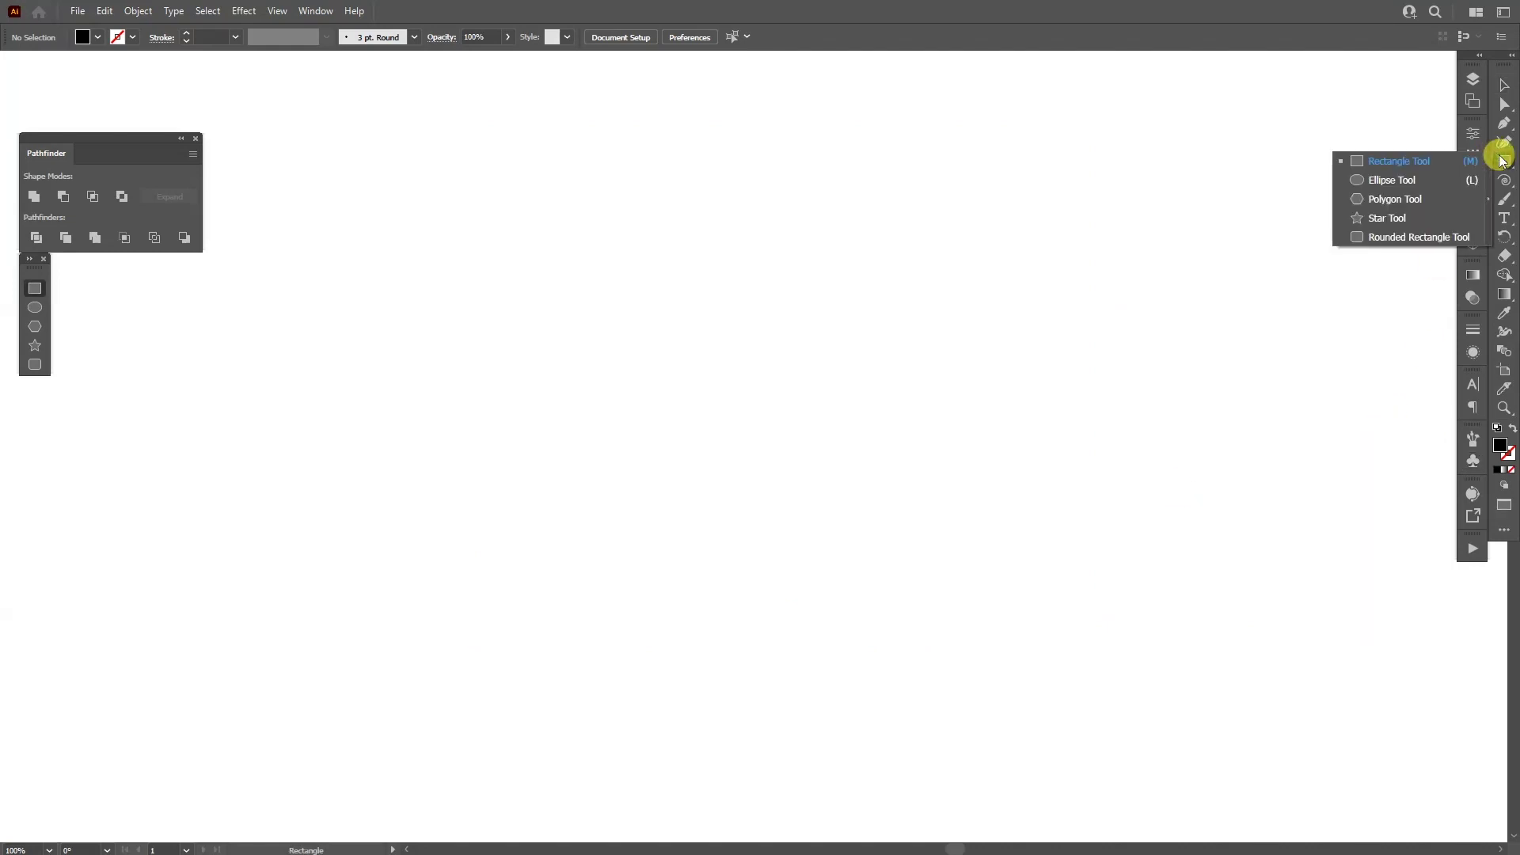
left_click(1405, 179)
left_click_drag(744, 453, 961, 522)
key("v")
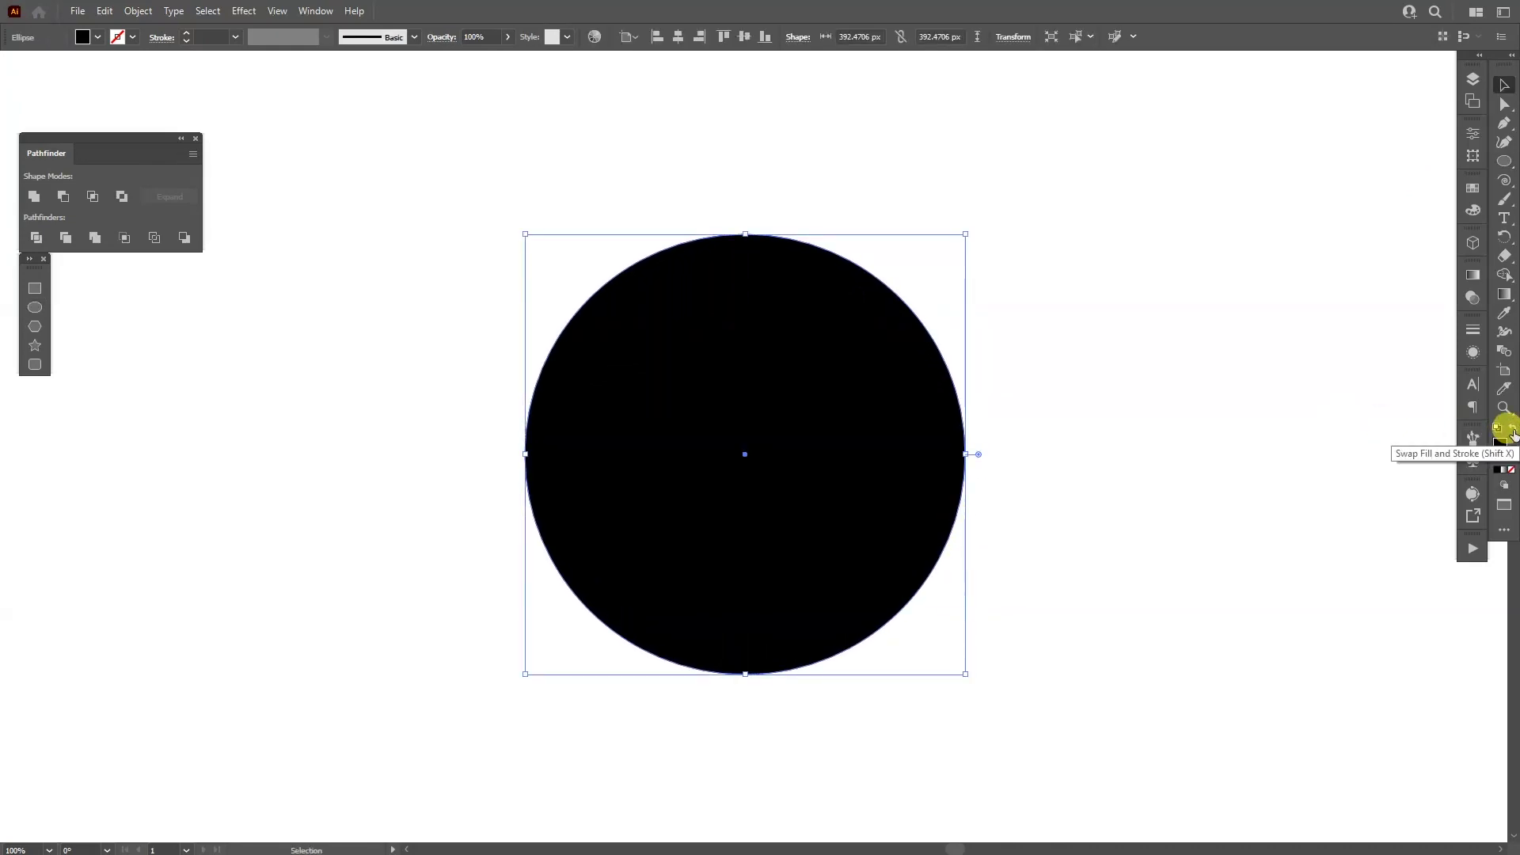
left_click(1512, 430)
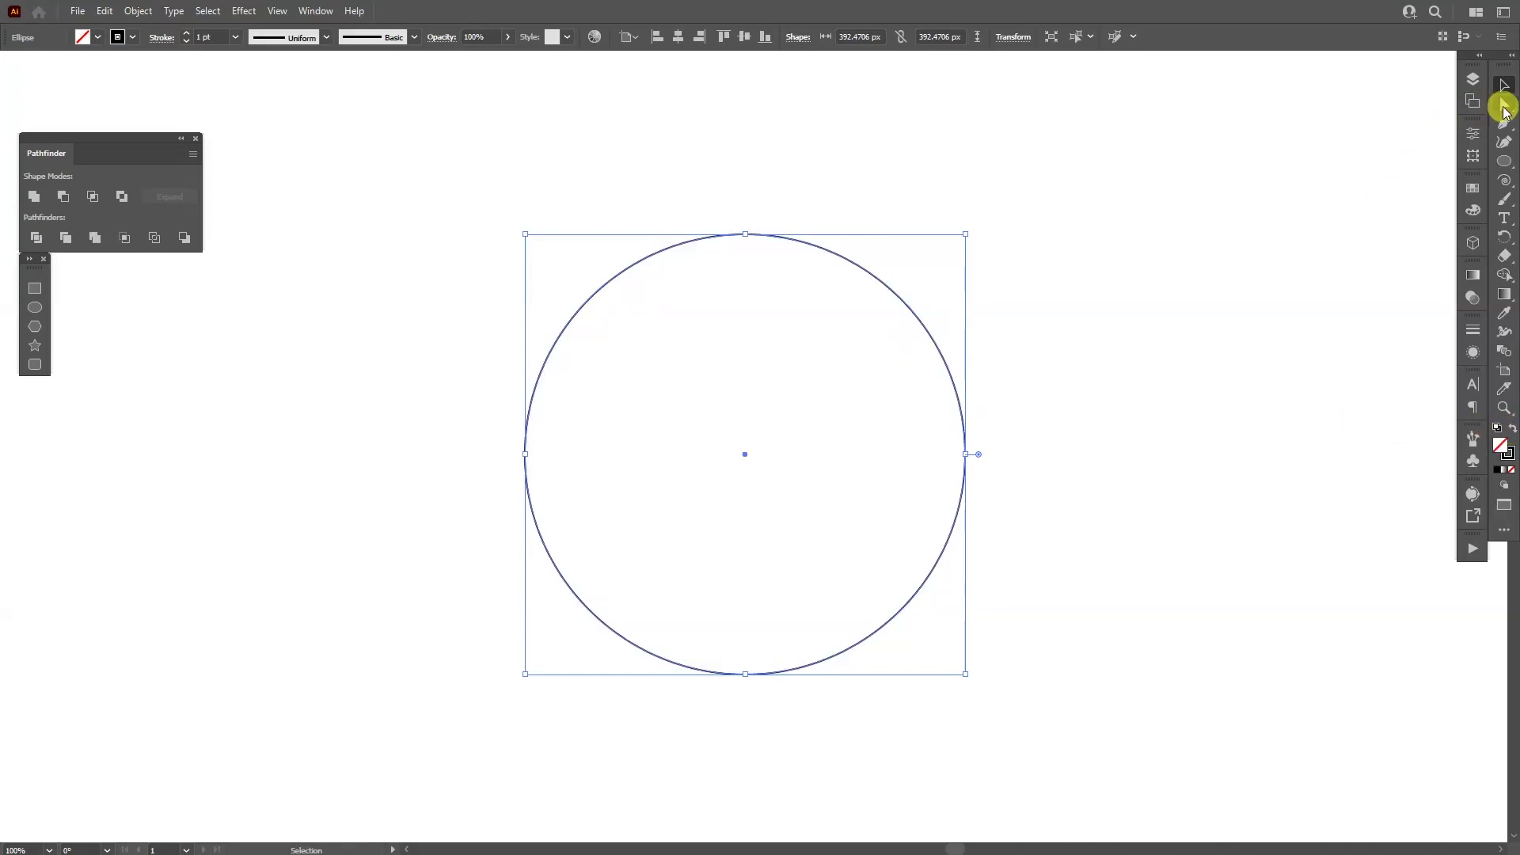
- Delete the circle's left and bottom anchors and shrink the quarter arc to about 112 px
left_click(1504, 106)
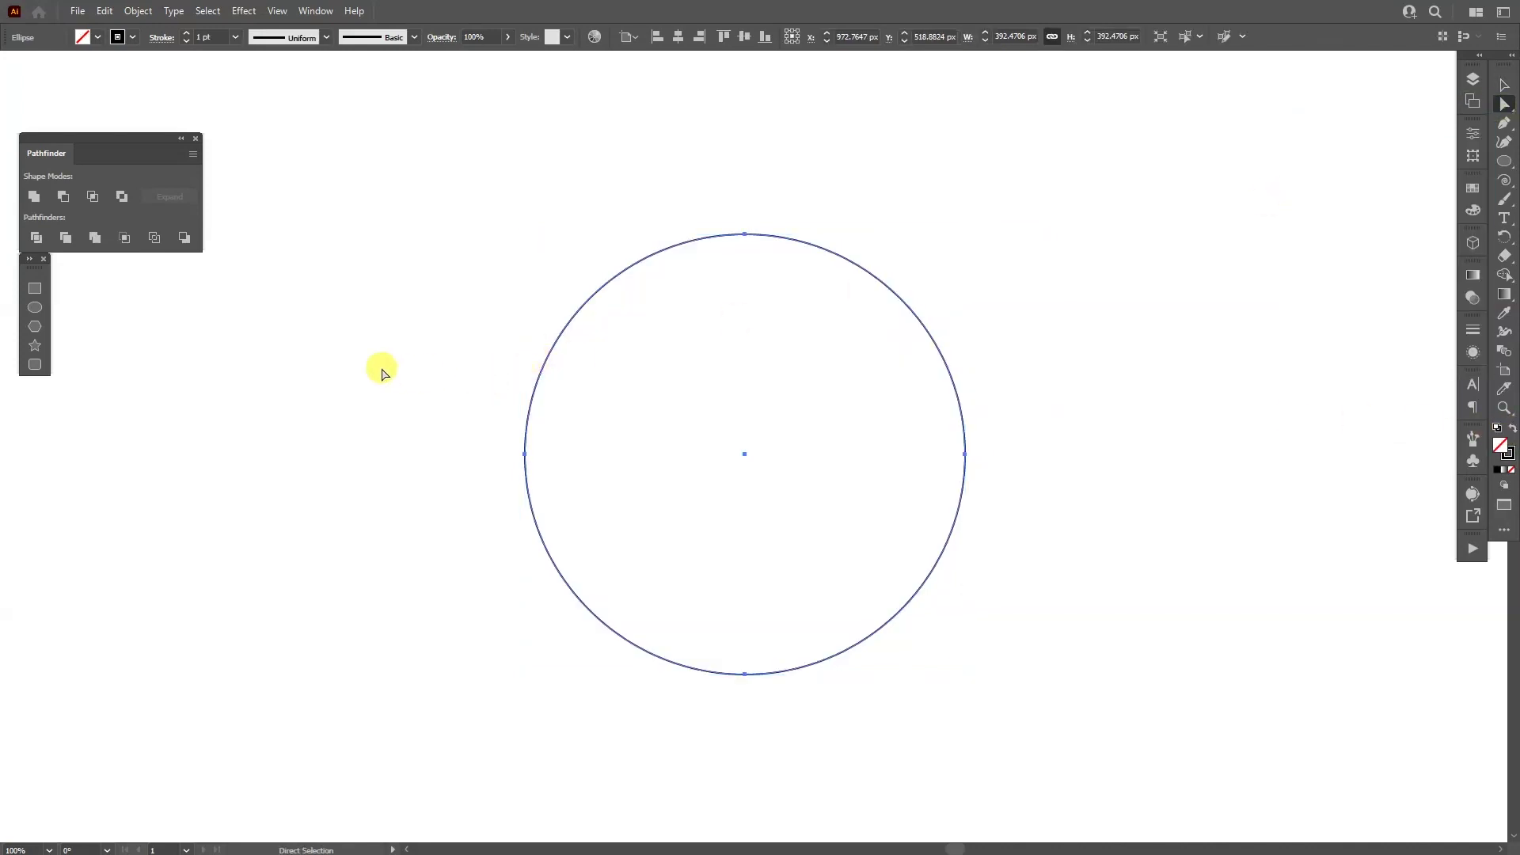
left_click_drag(381, 372, 786, 712)
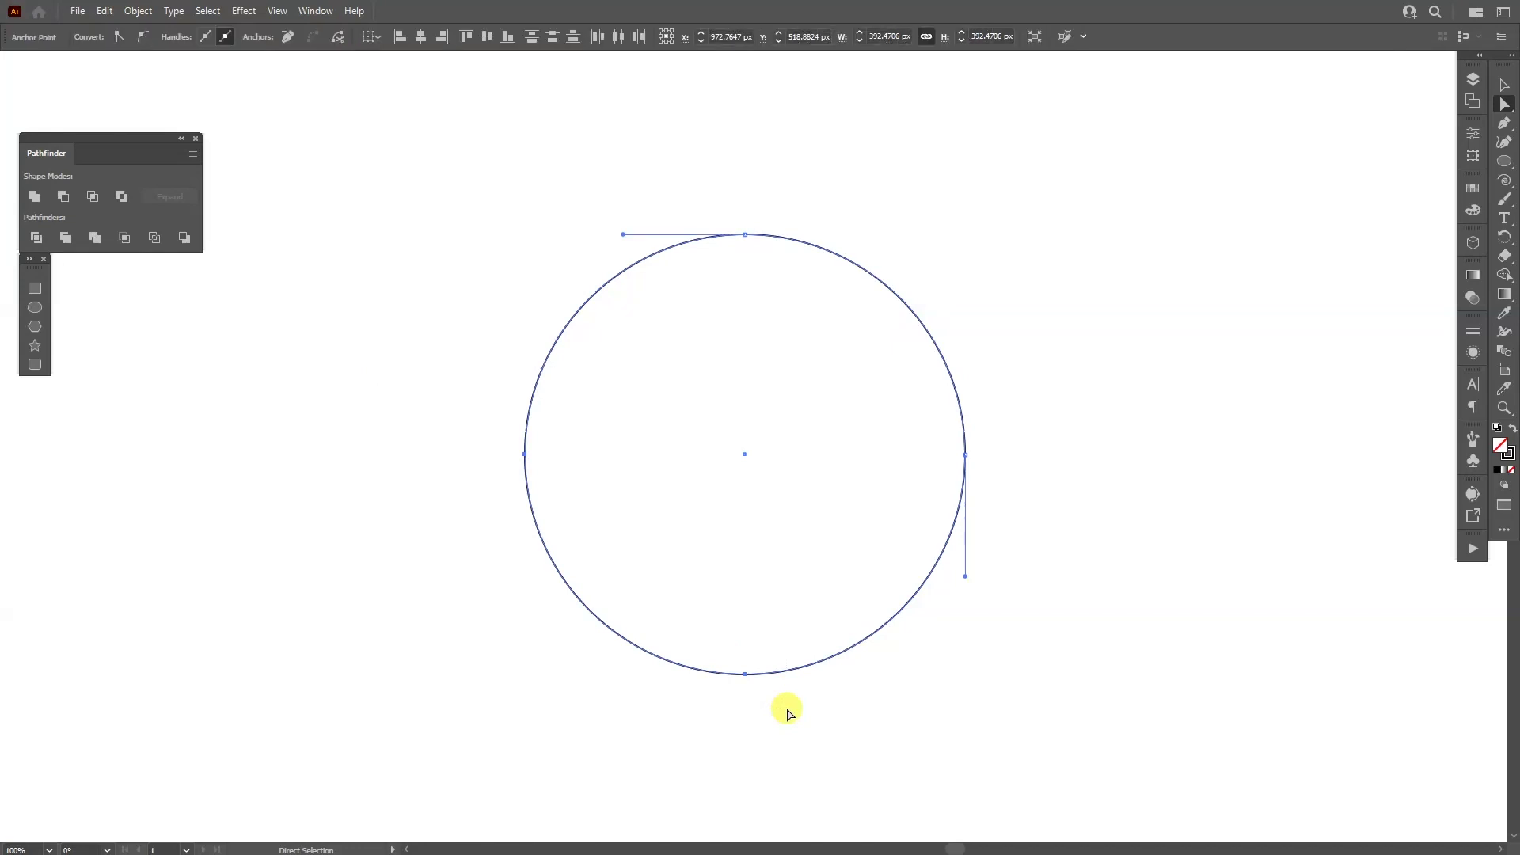
key("Delete")
key("v")
left_click_drag(796, 285, 678, 363)
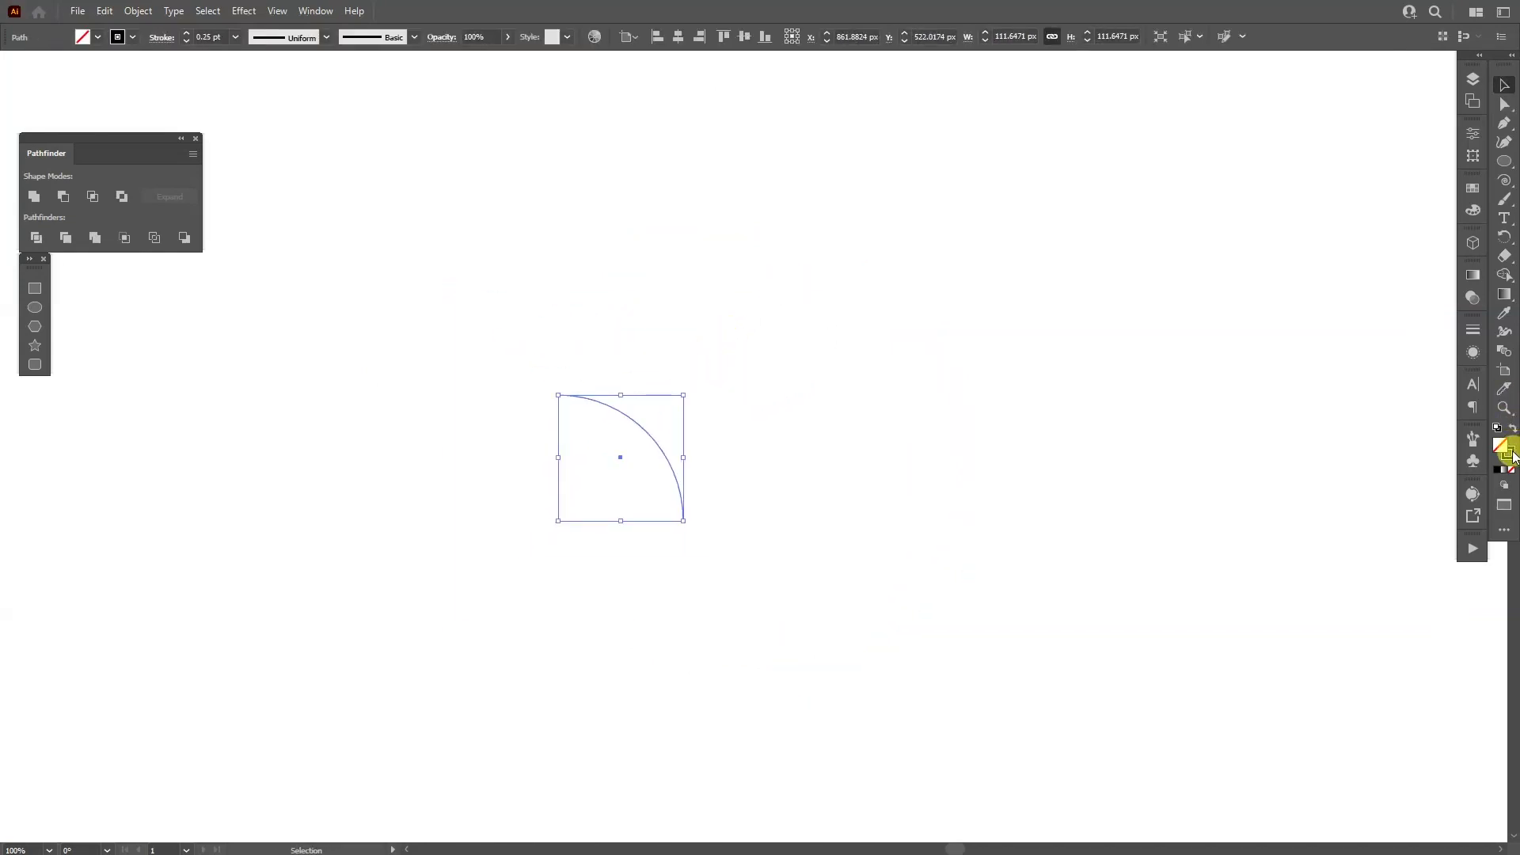
- Set the arc's outline colour from the Swatches panel
left_click(1508, 454)
left_click(1473, 186)
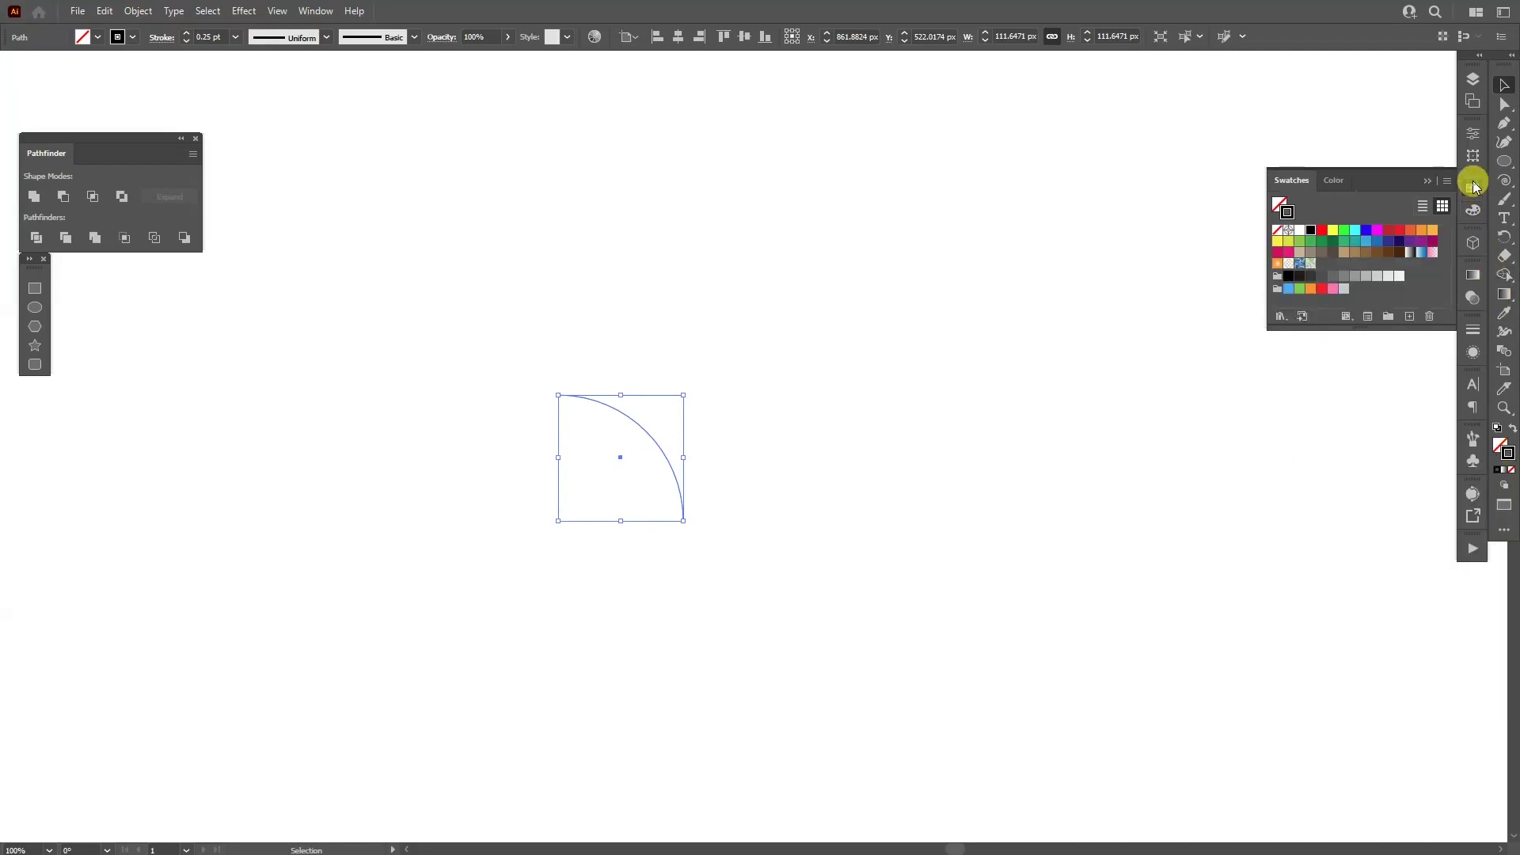
left_click(1425, 182)
scroll(535, 455, "up", 2)
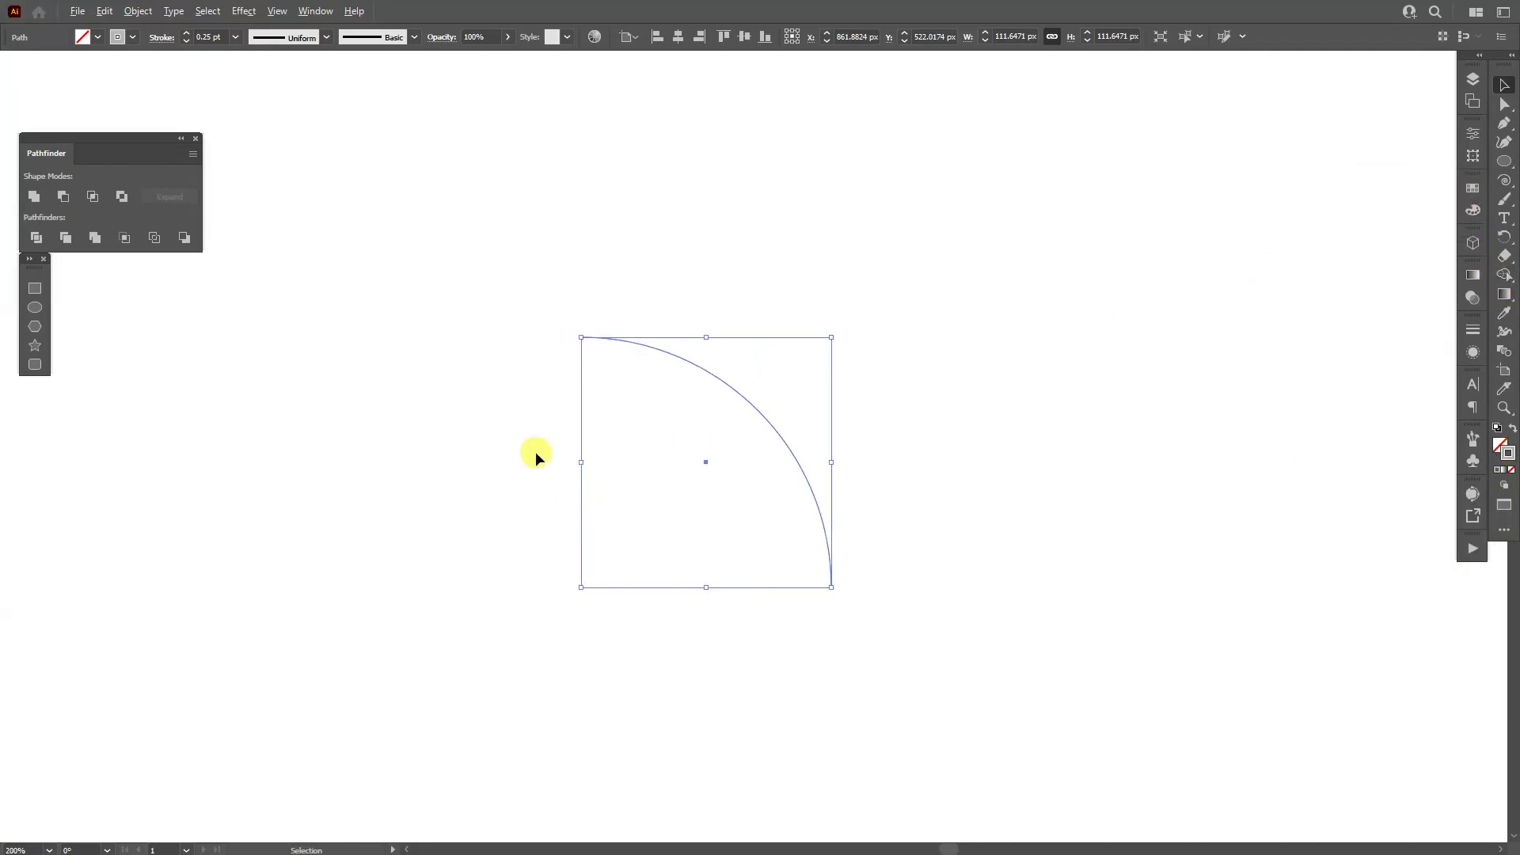
- Apply 3D Revolve (Classic) from the Right Edge and tilt the preview to a custom angle
left_click(246, 16)
mouse_move(408, 101)
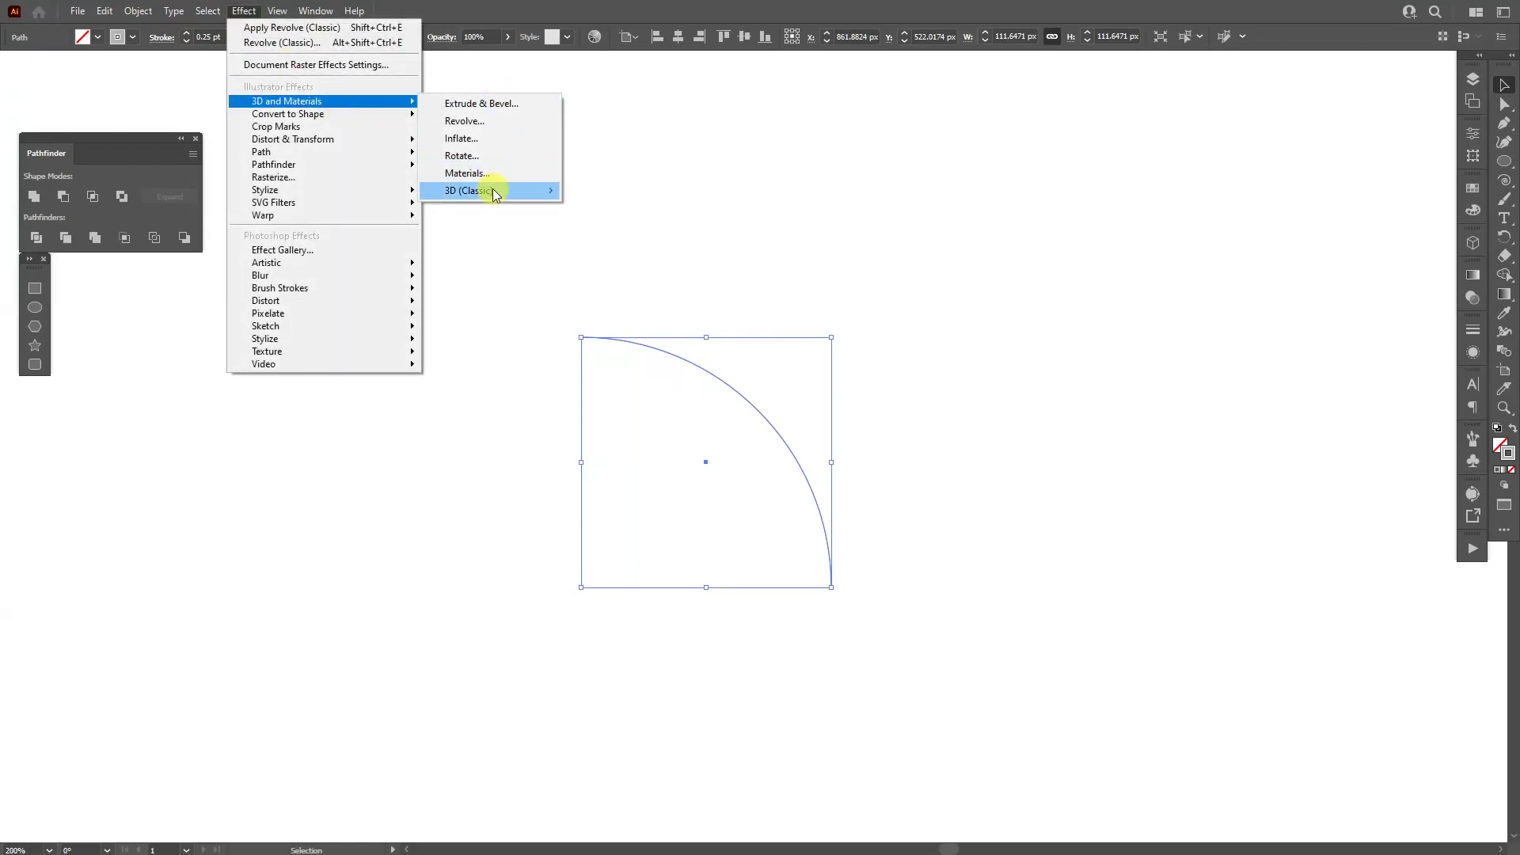
mouse_move(494, 196)
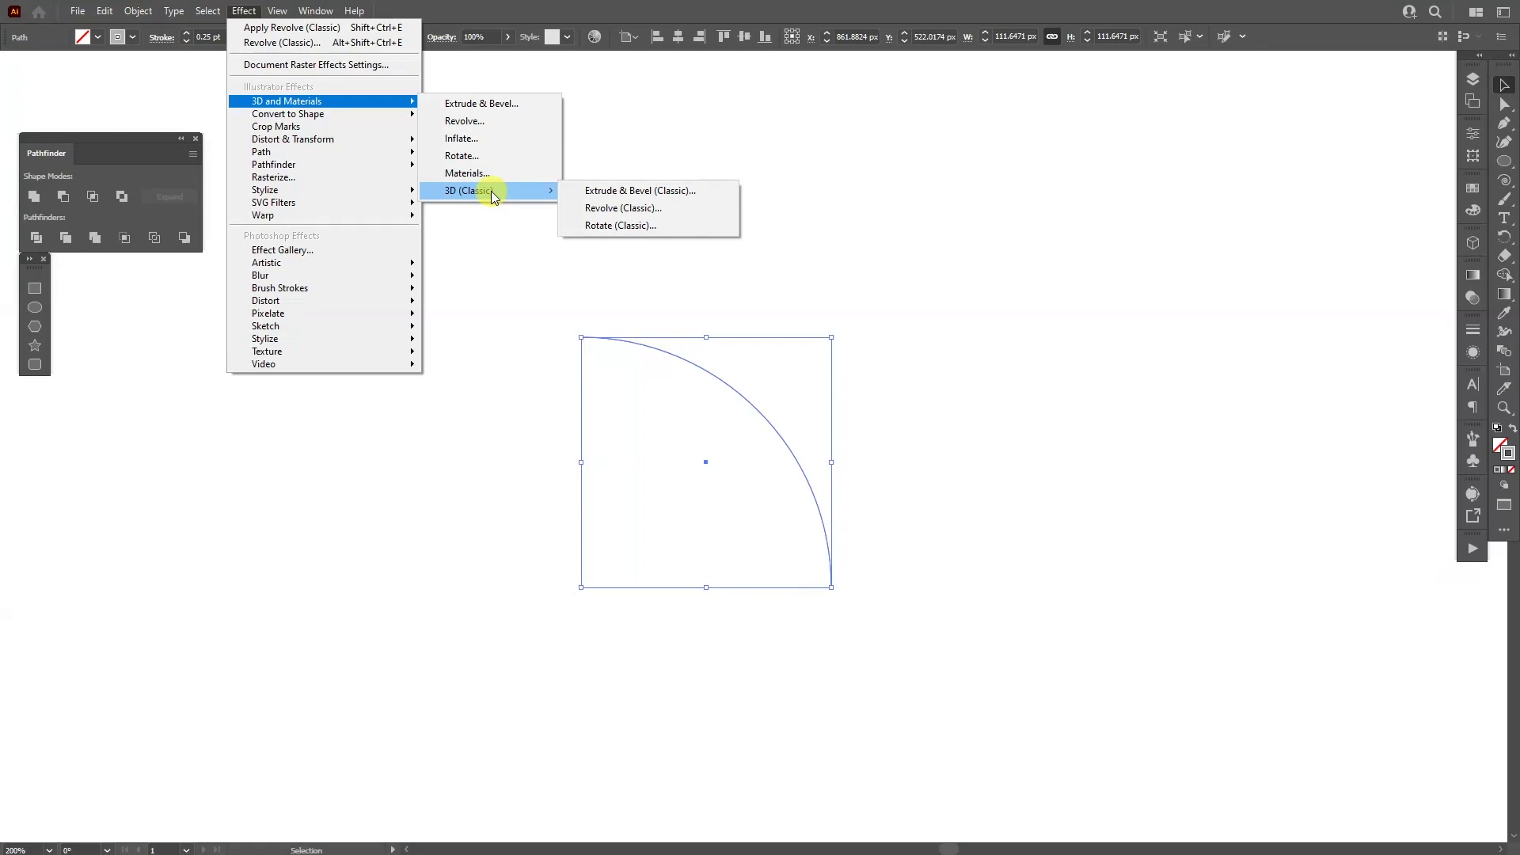
left_click(633, 212)
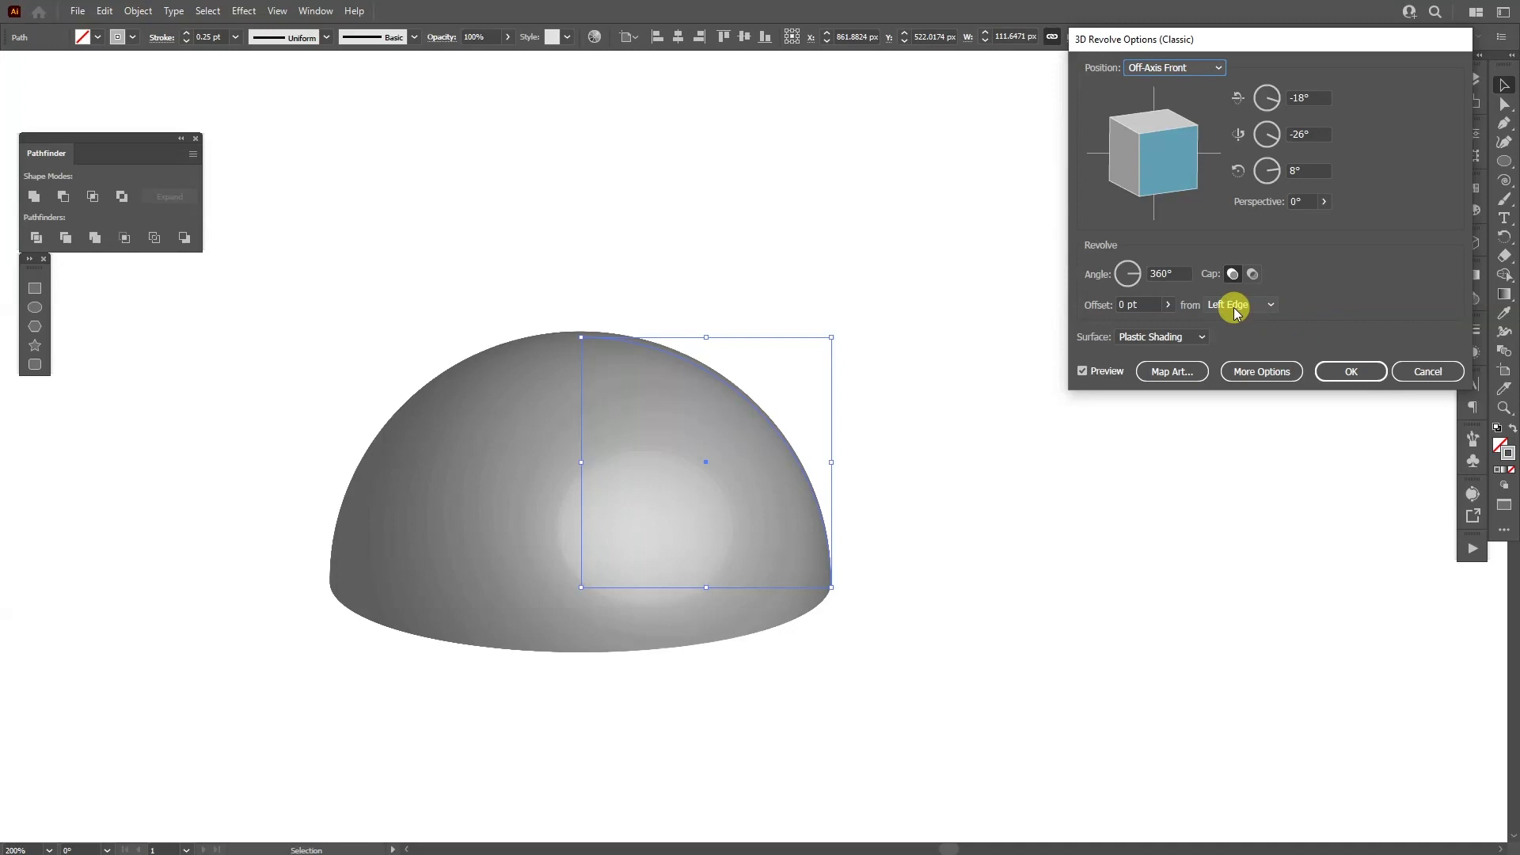
left_click(1237, 308)
left_click(1239, 331)
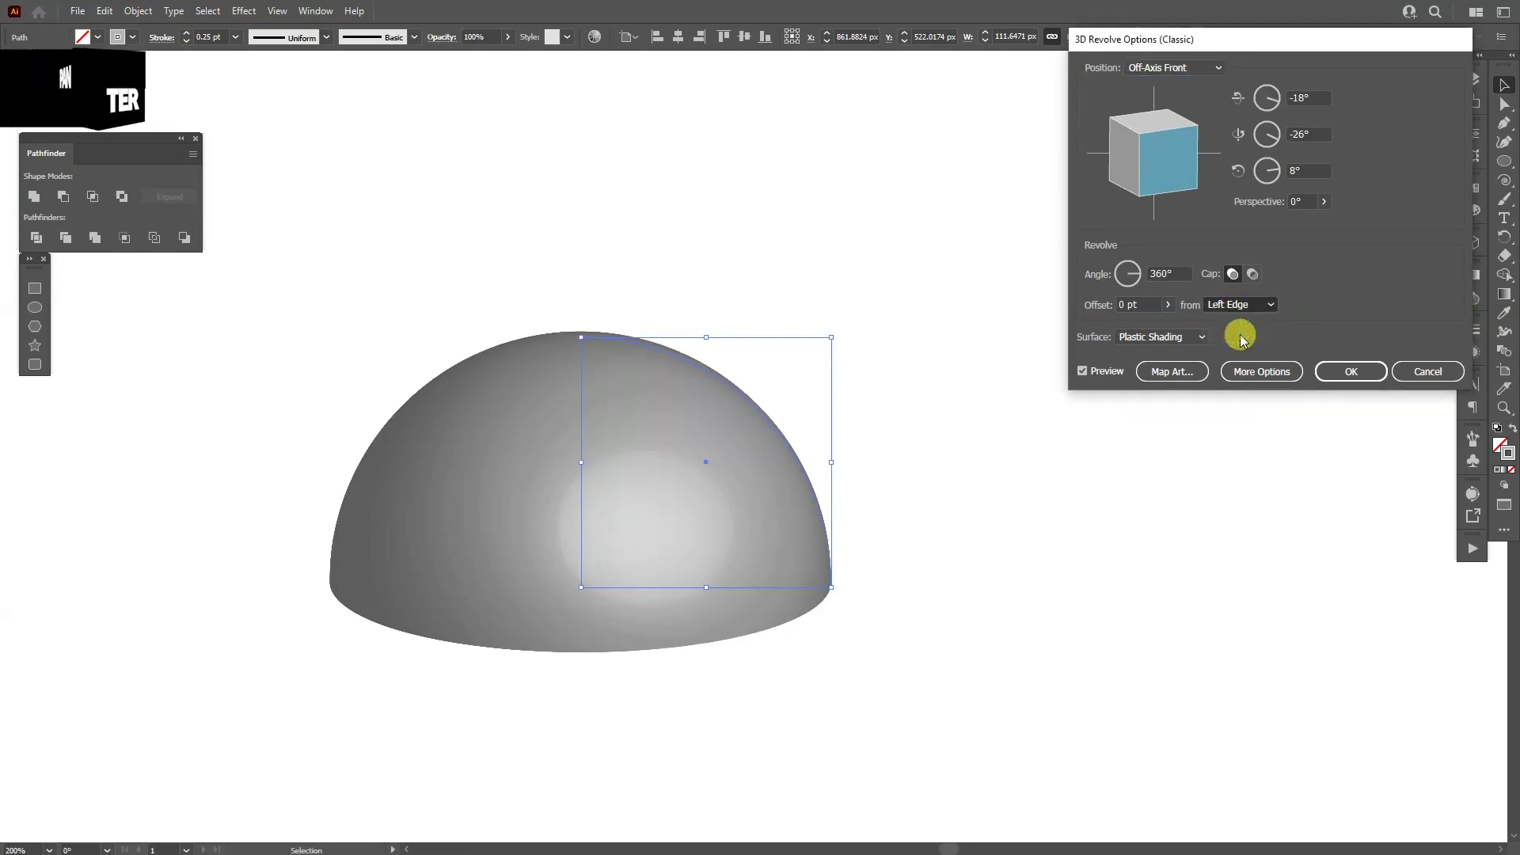
left_click_drag(1153, 135, 1170, 178)
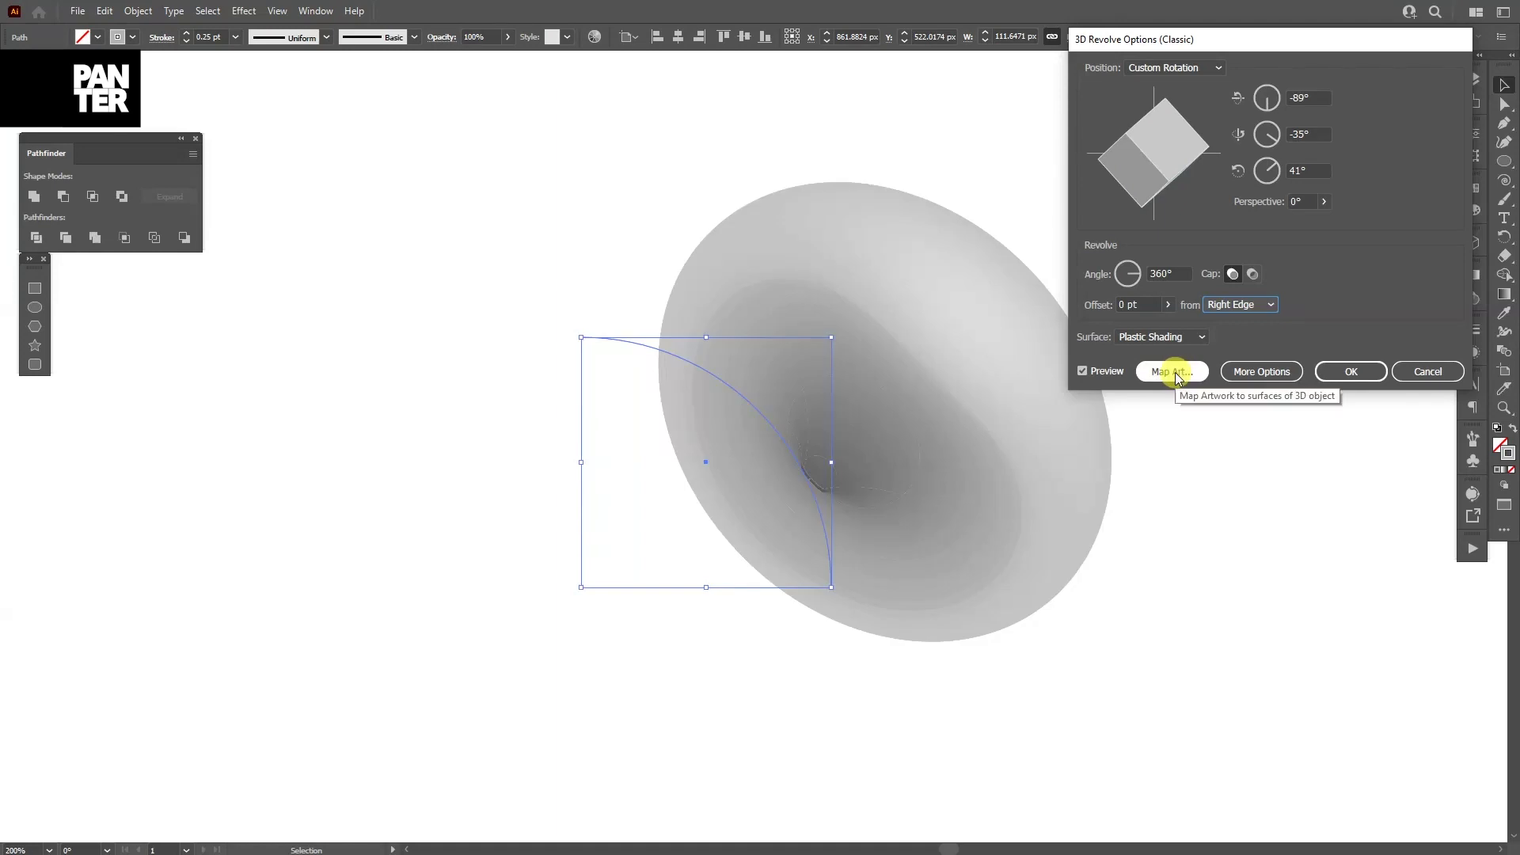
- In Map Art, assign New Symbol to Surface 1, scale to fit, and stretch to full height
left_click(1179, 372)
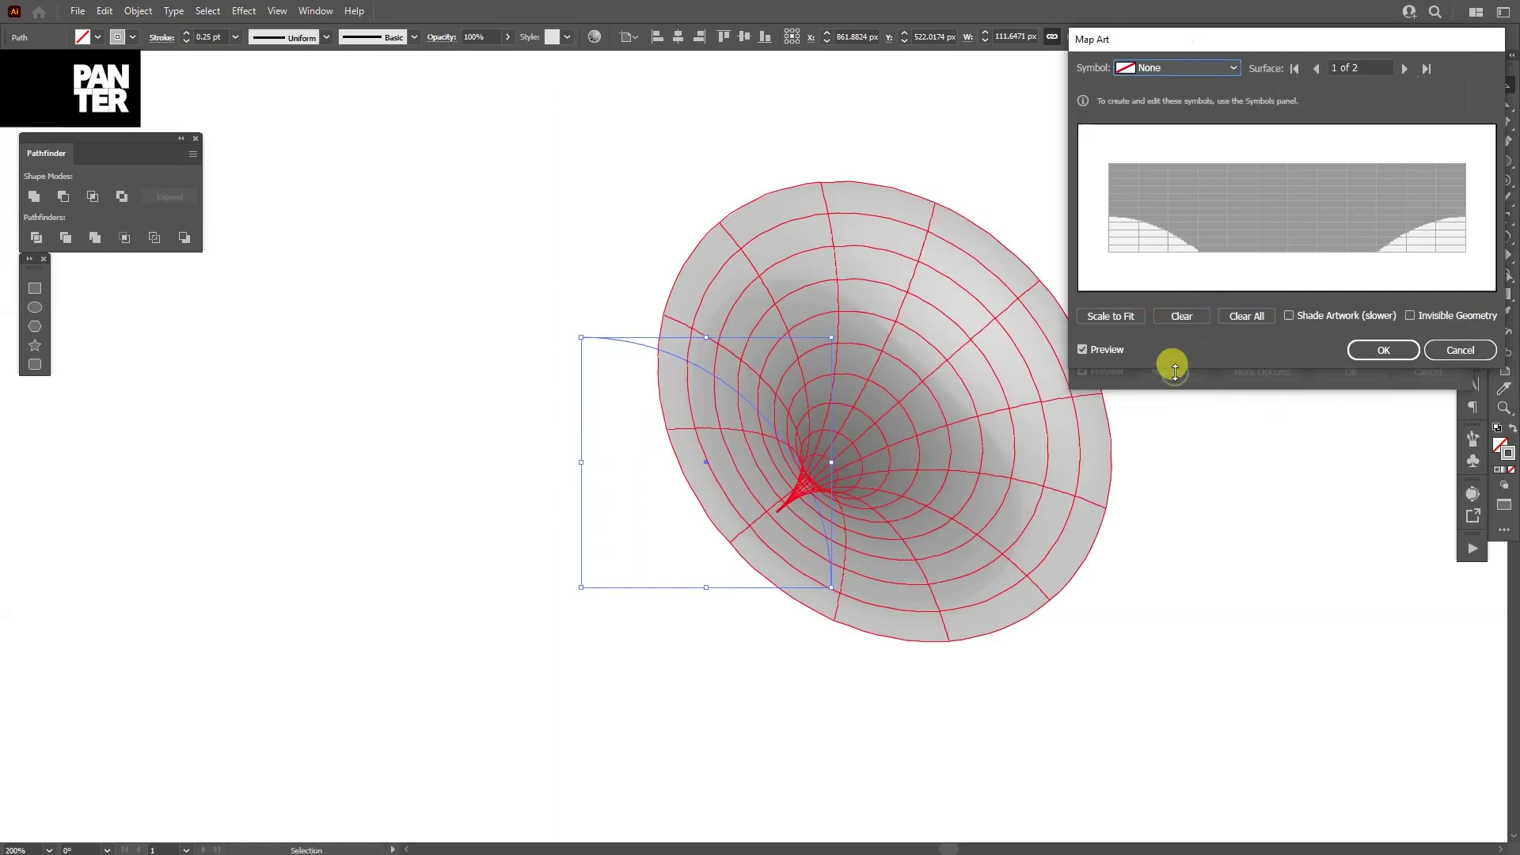
left_click(1332, 67)
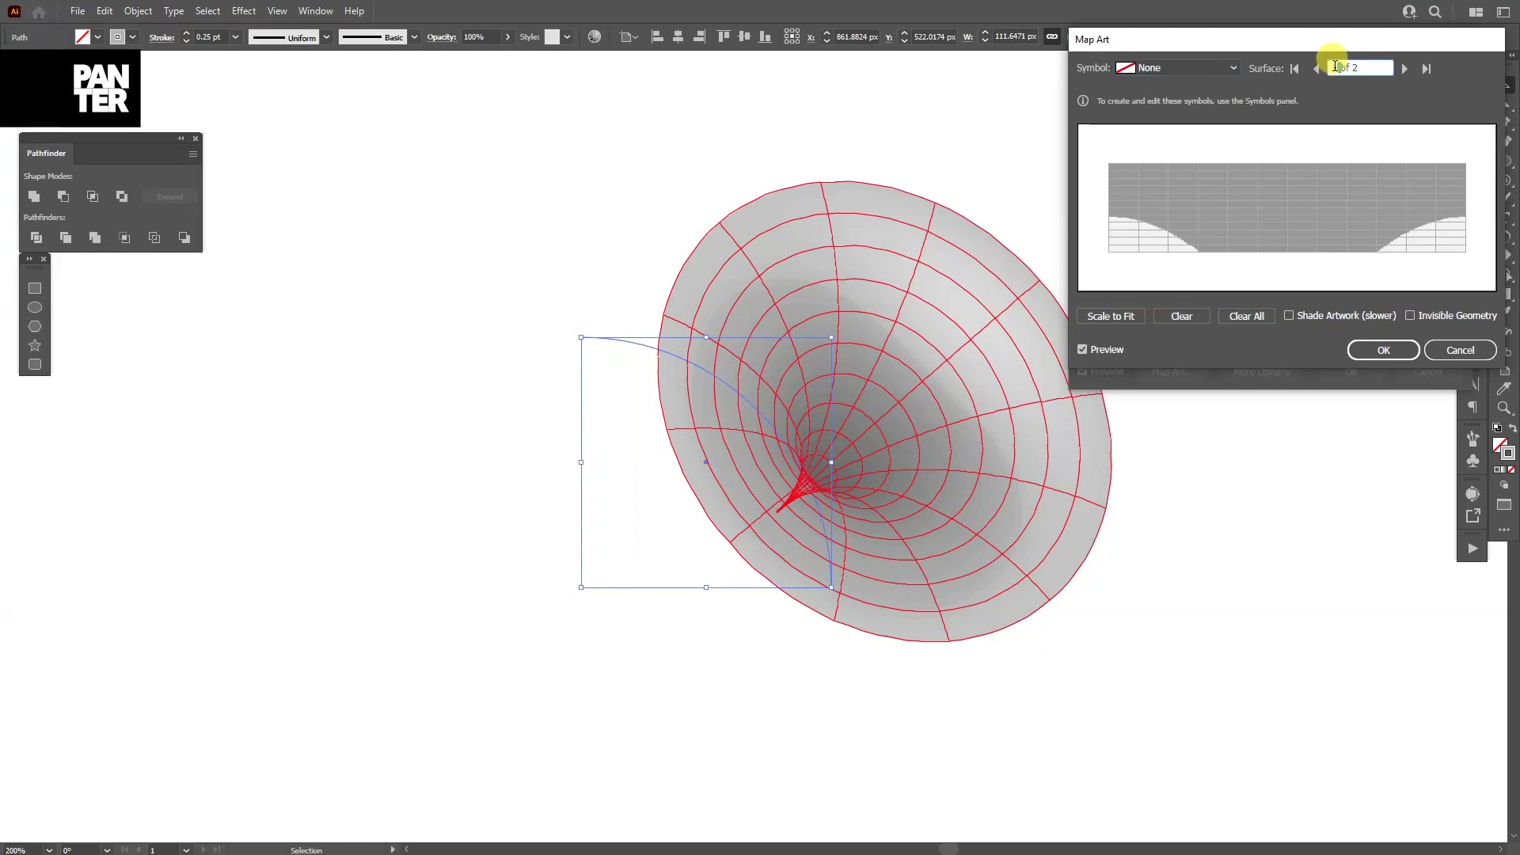
left_click(1150, 70)
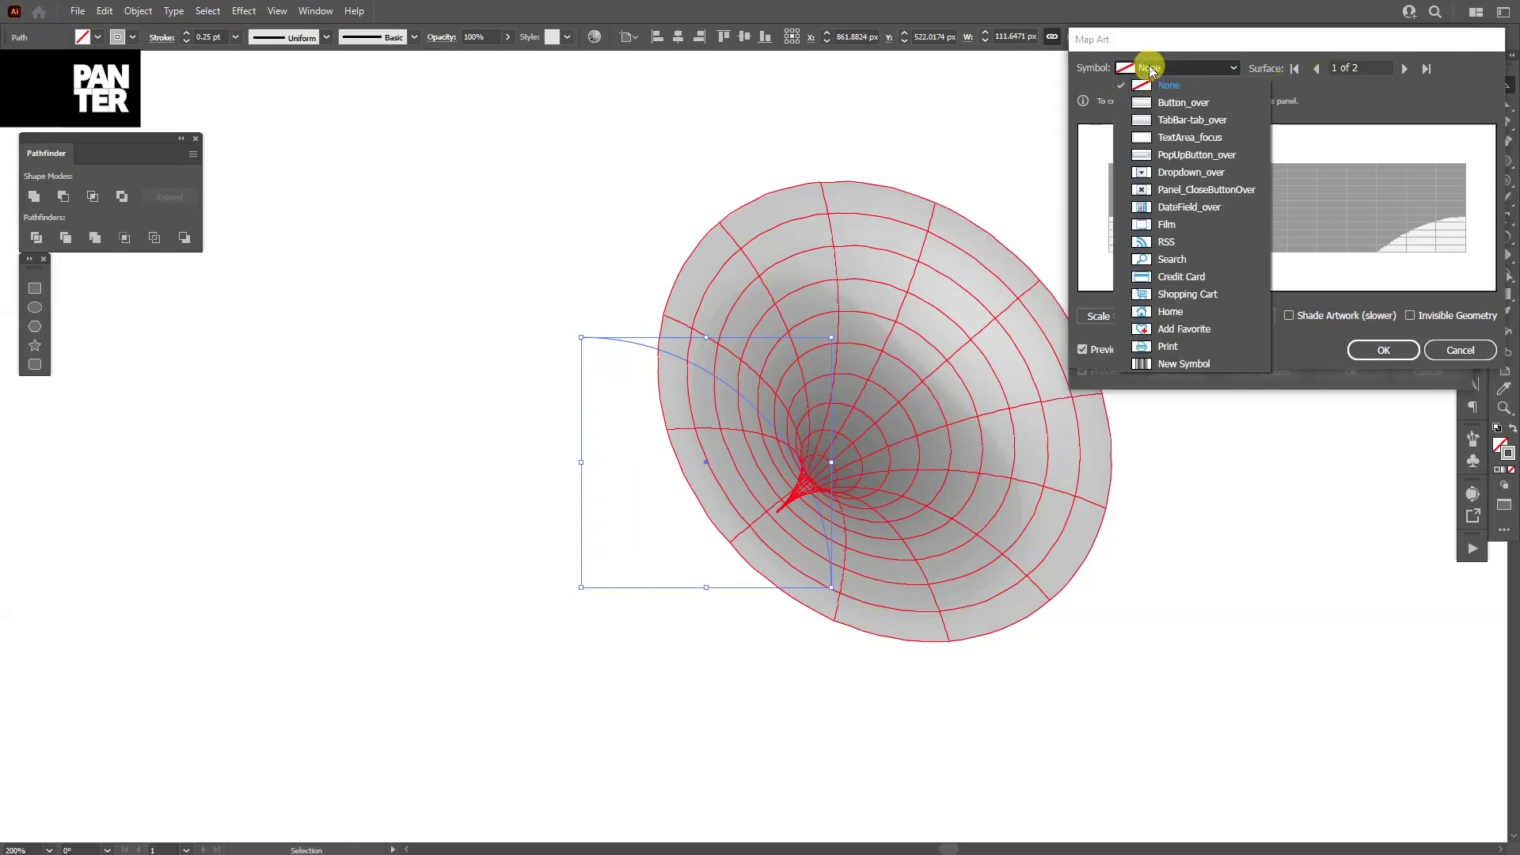
left_click(1185, 365)
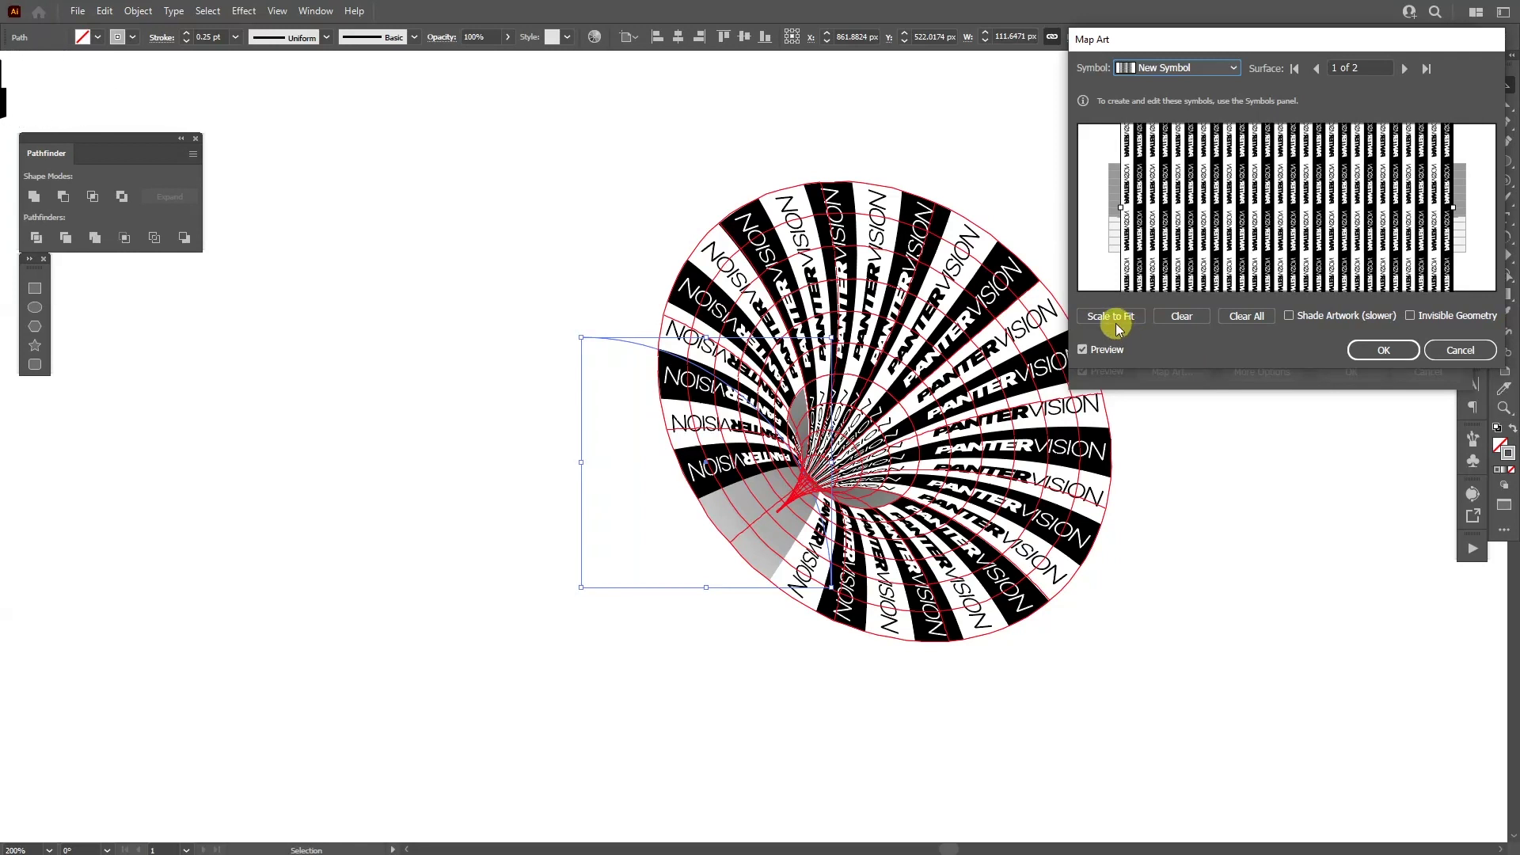
left_click(1113, 321)
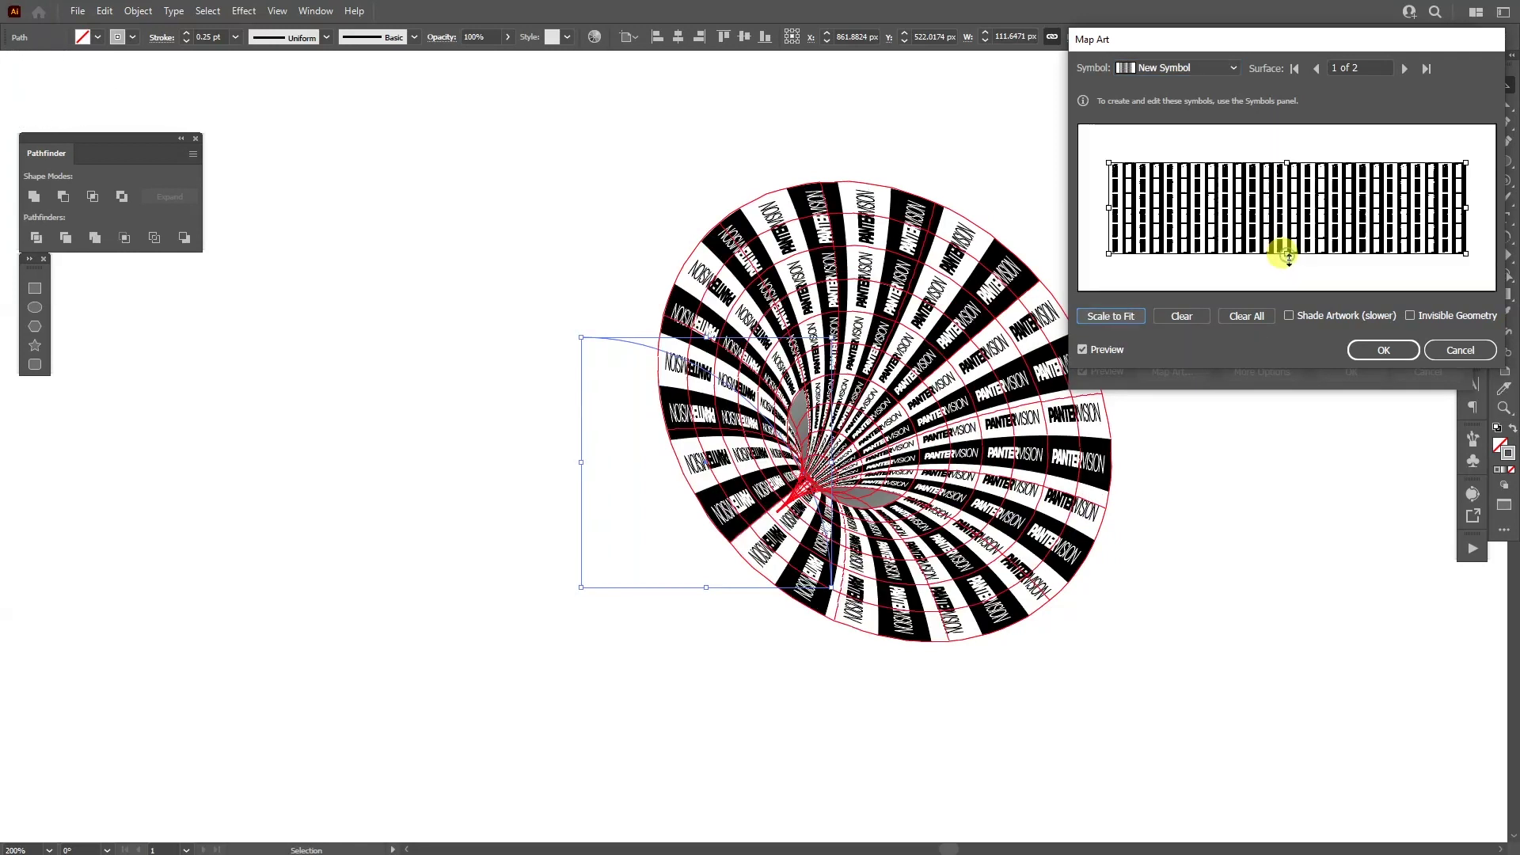
left_click_drag(1288, 273, 1286, 289)
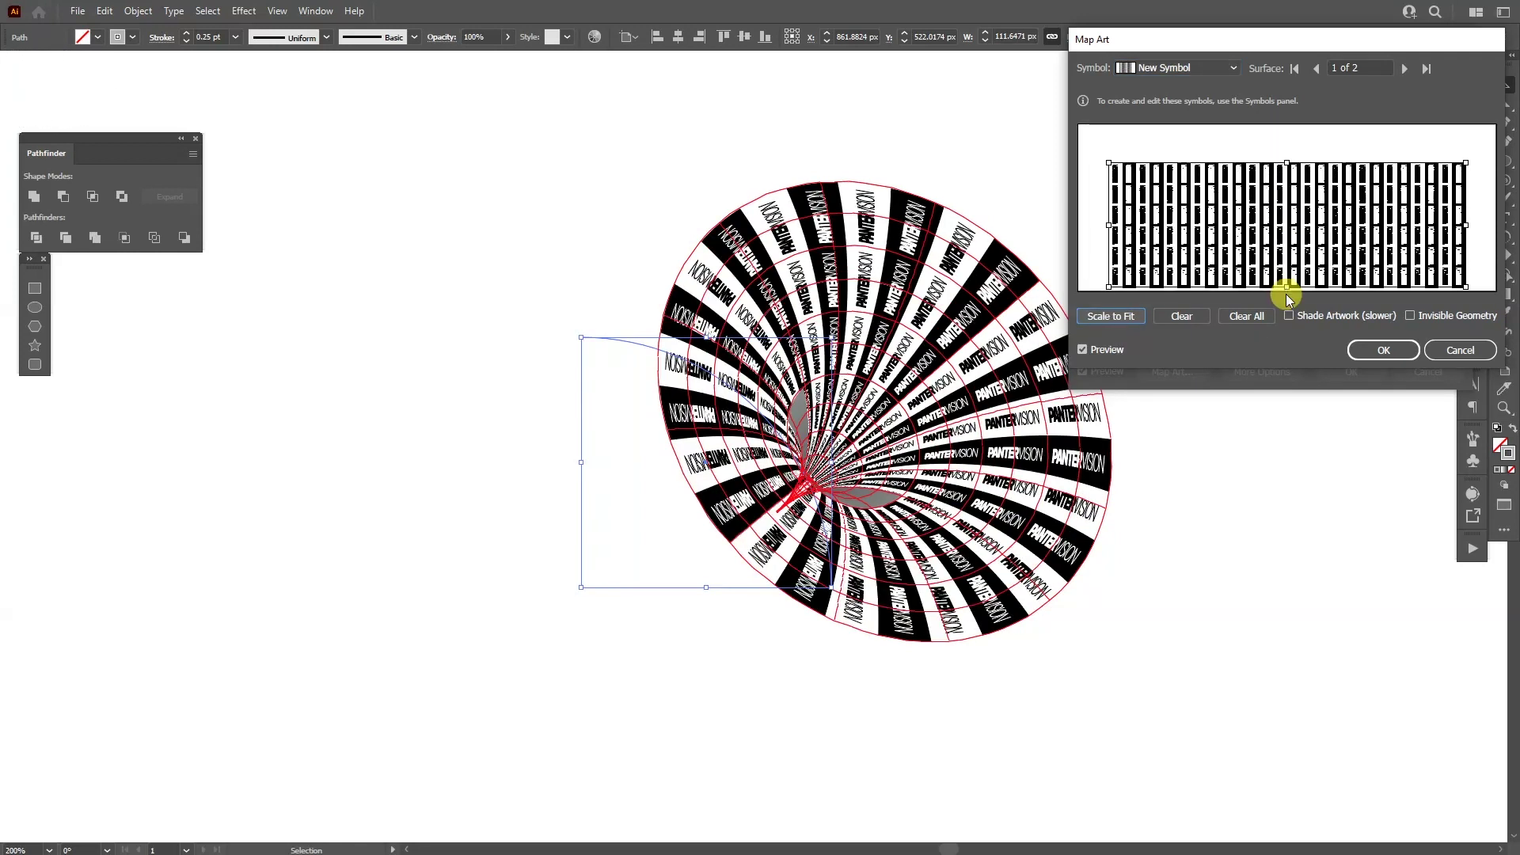
mouse_move(1288, 163)
left_mouse_down()
mouse_move(1286, 119)
mouse_move(1288, 193)
mouse_move(1279, 125)
mouse_move(1276, 150)
left_mouse_up()
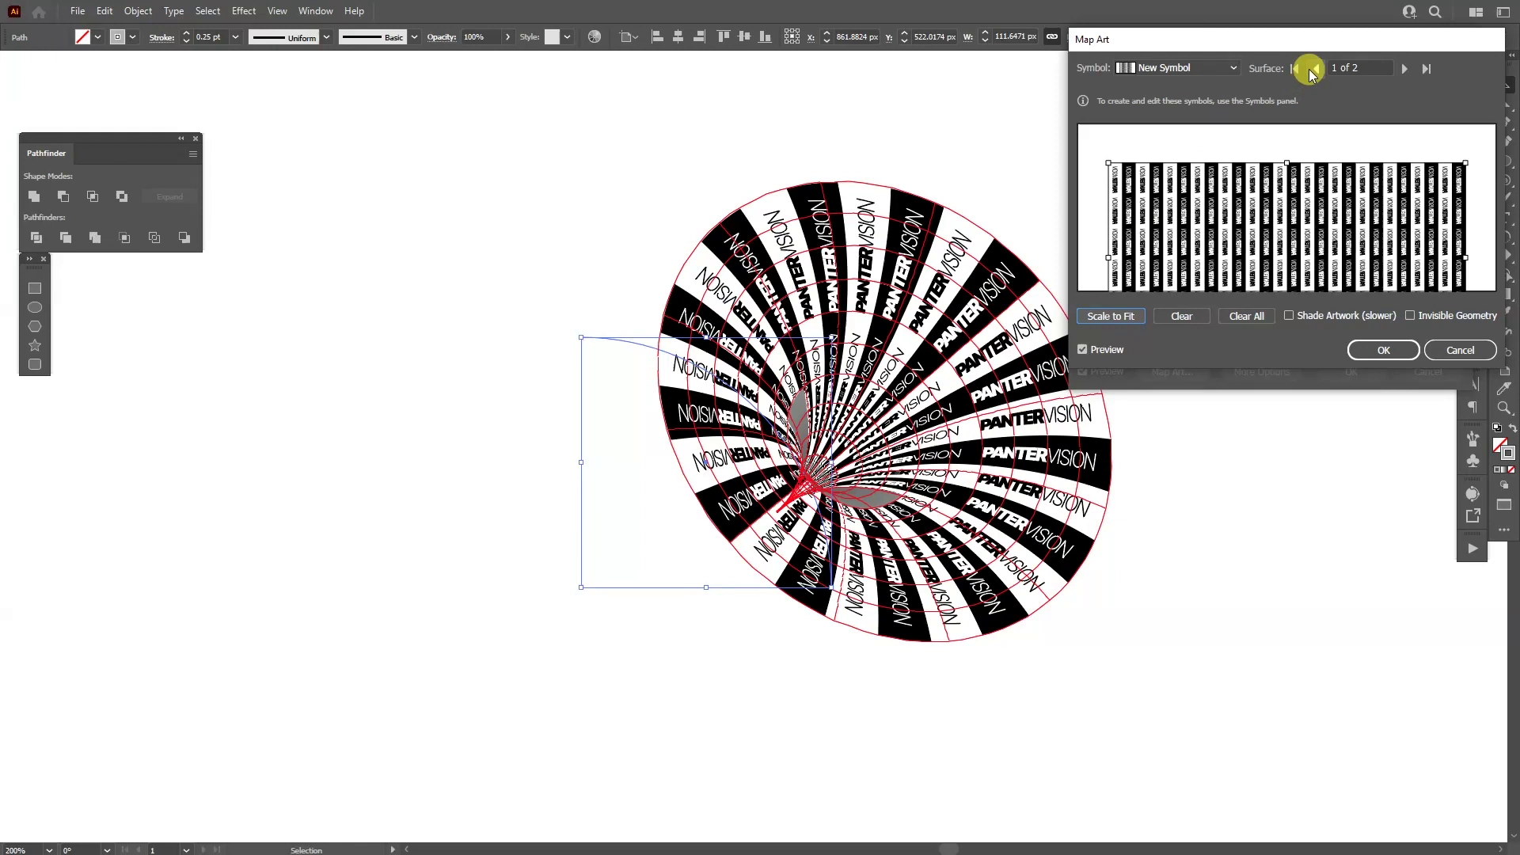
- On Surface 2 of 2, assign New Symbol, scale to fit, and stretch it to cover the surface
left_click(1402, 70)
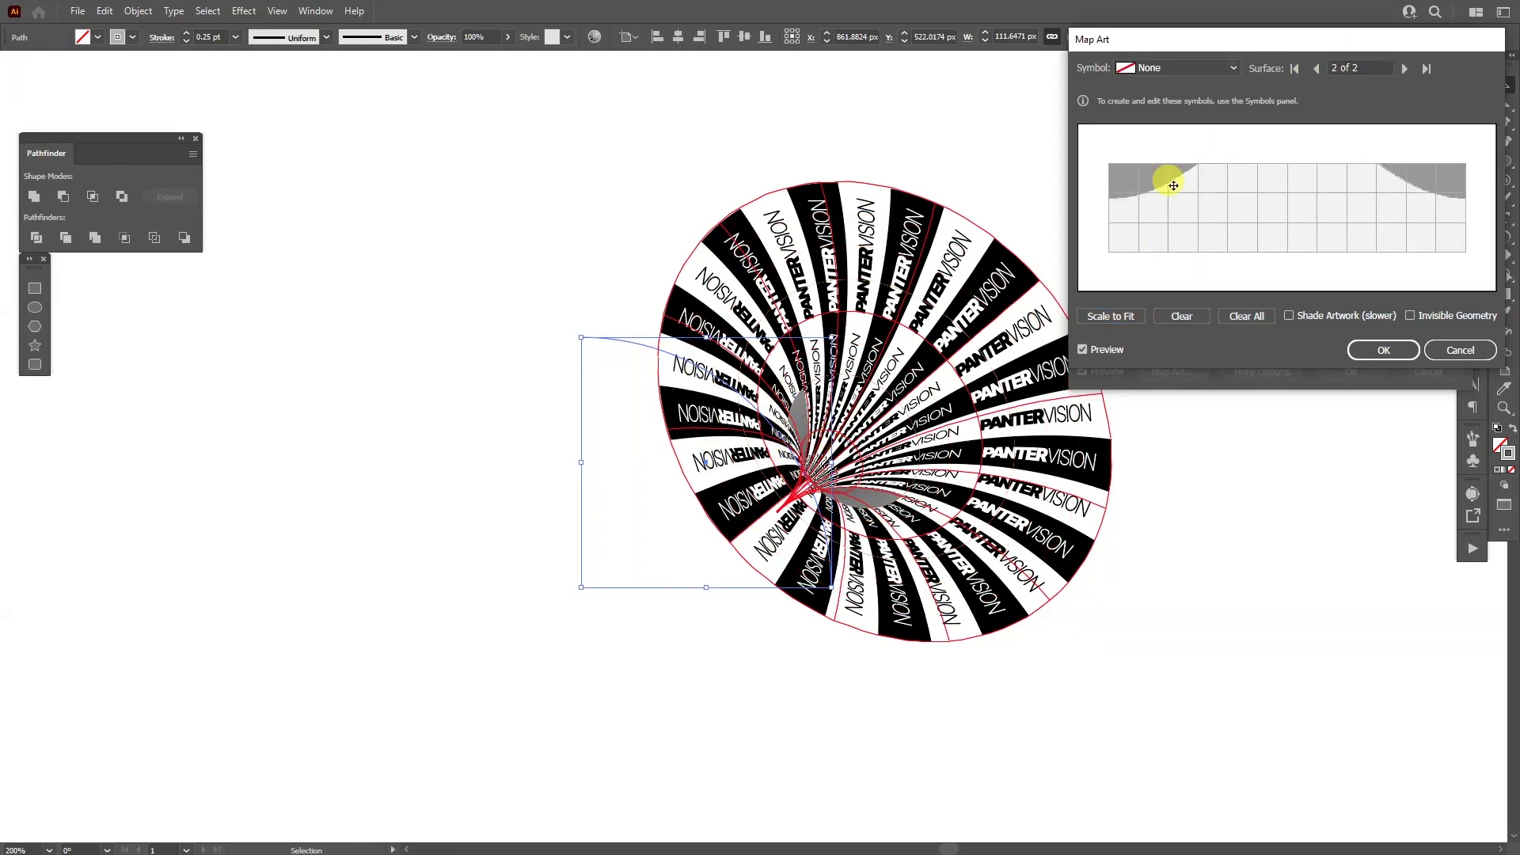
left_click(1166, 68)
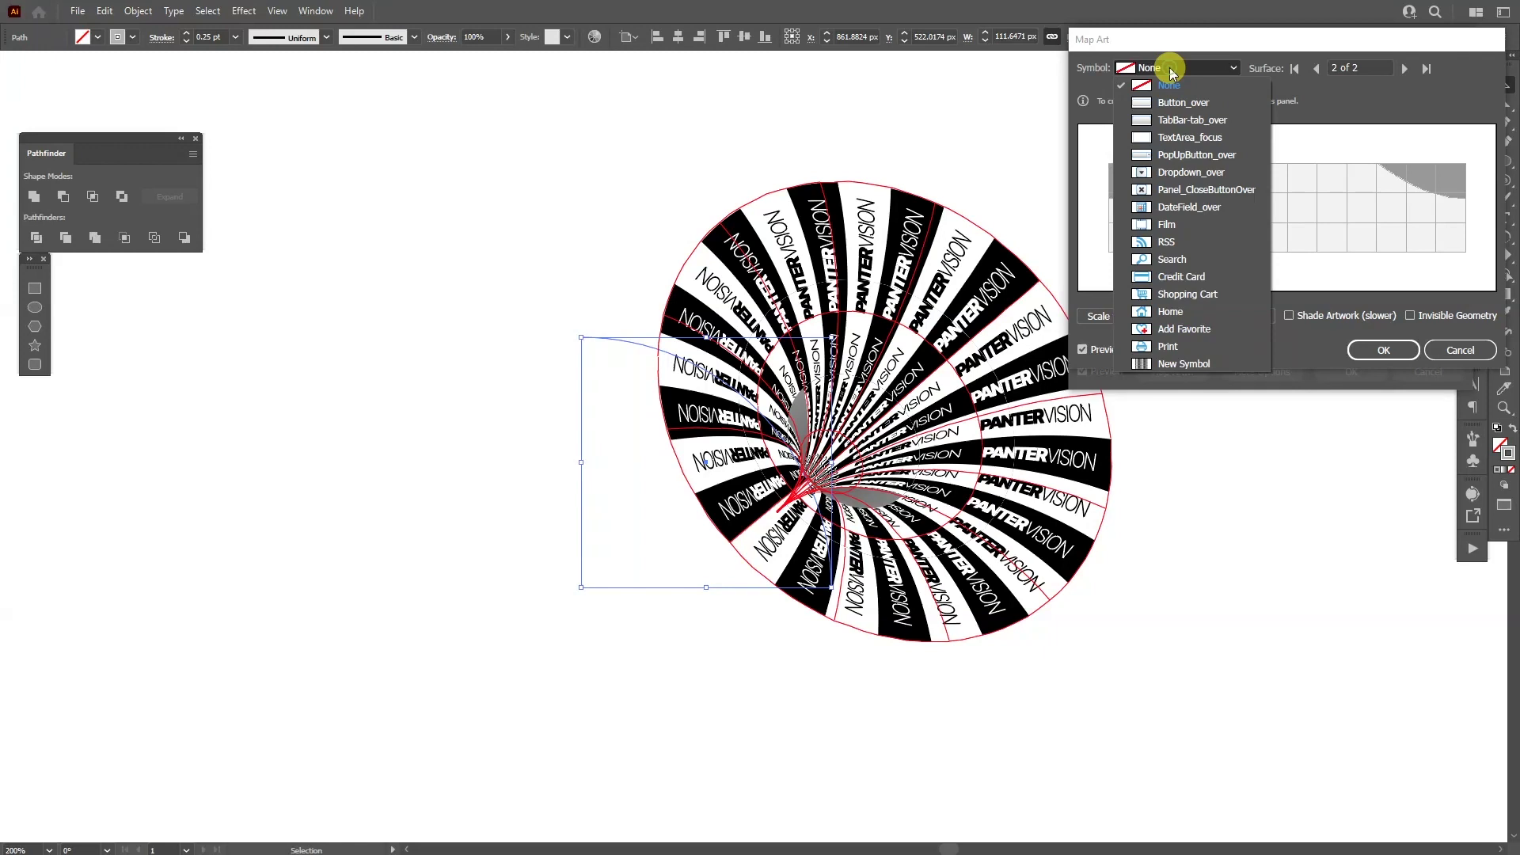
left_click(1196, 363)
left_click(1134, 317)
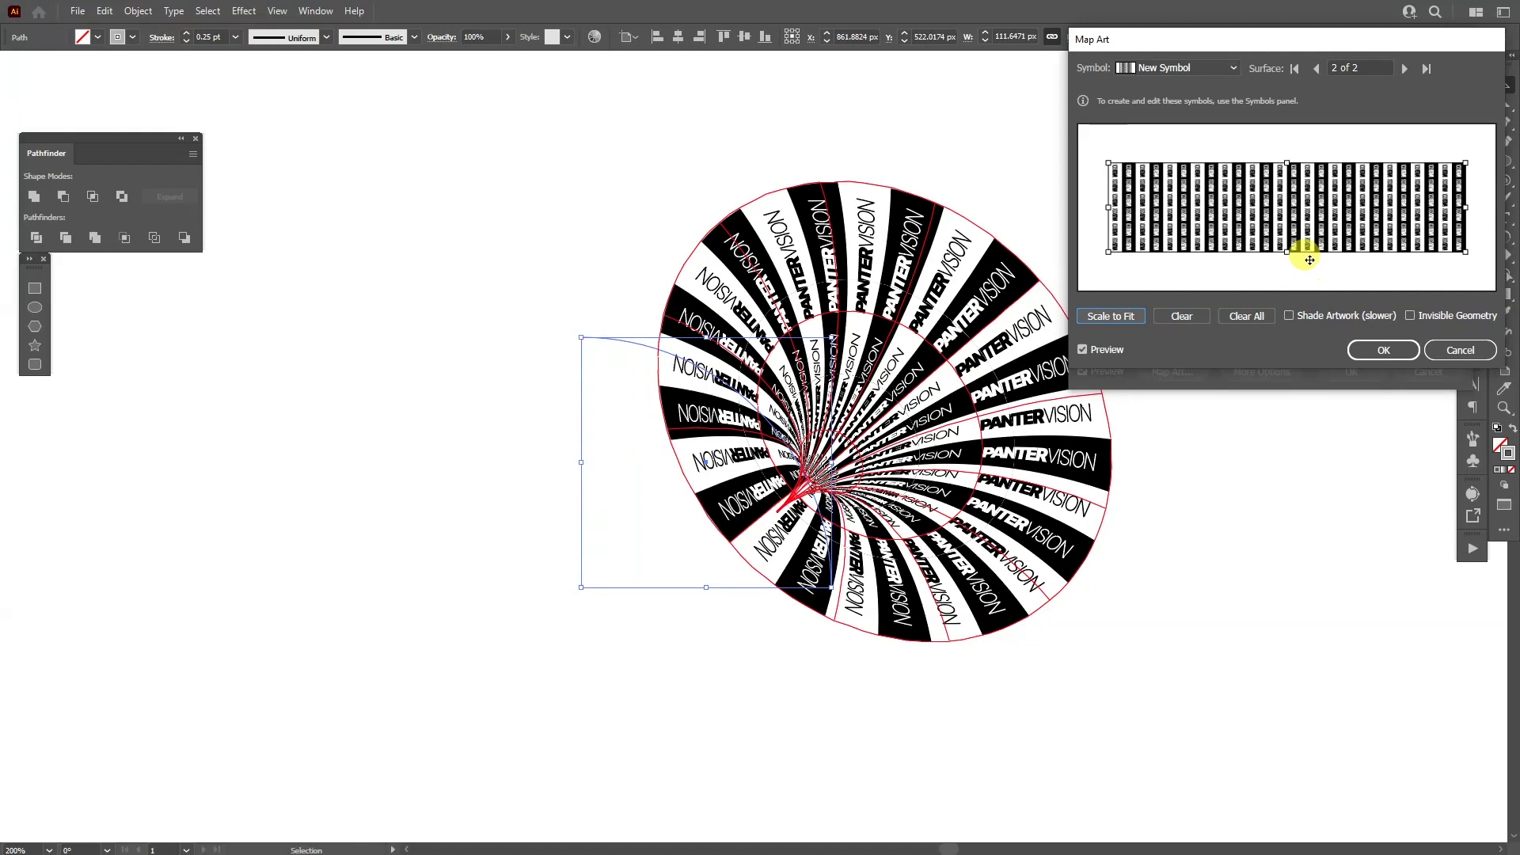
left_click_drag(1286, 252, 1288, 289)
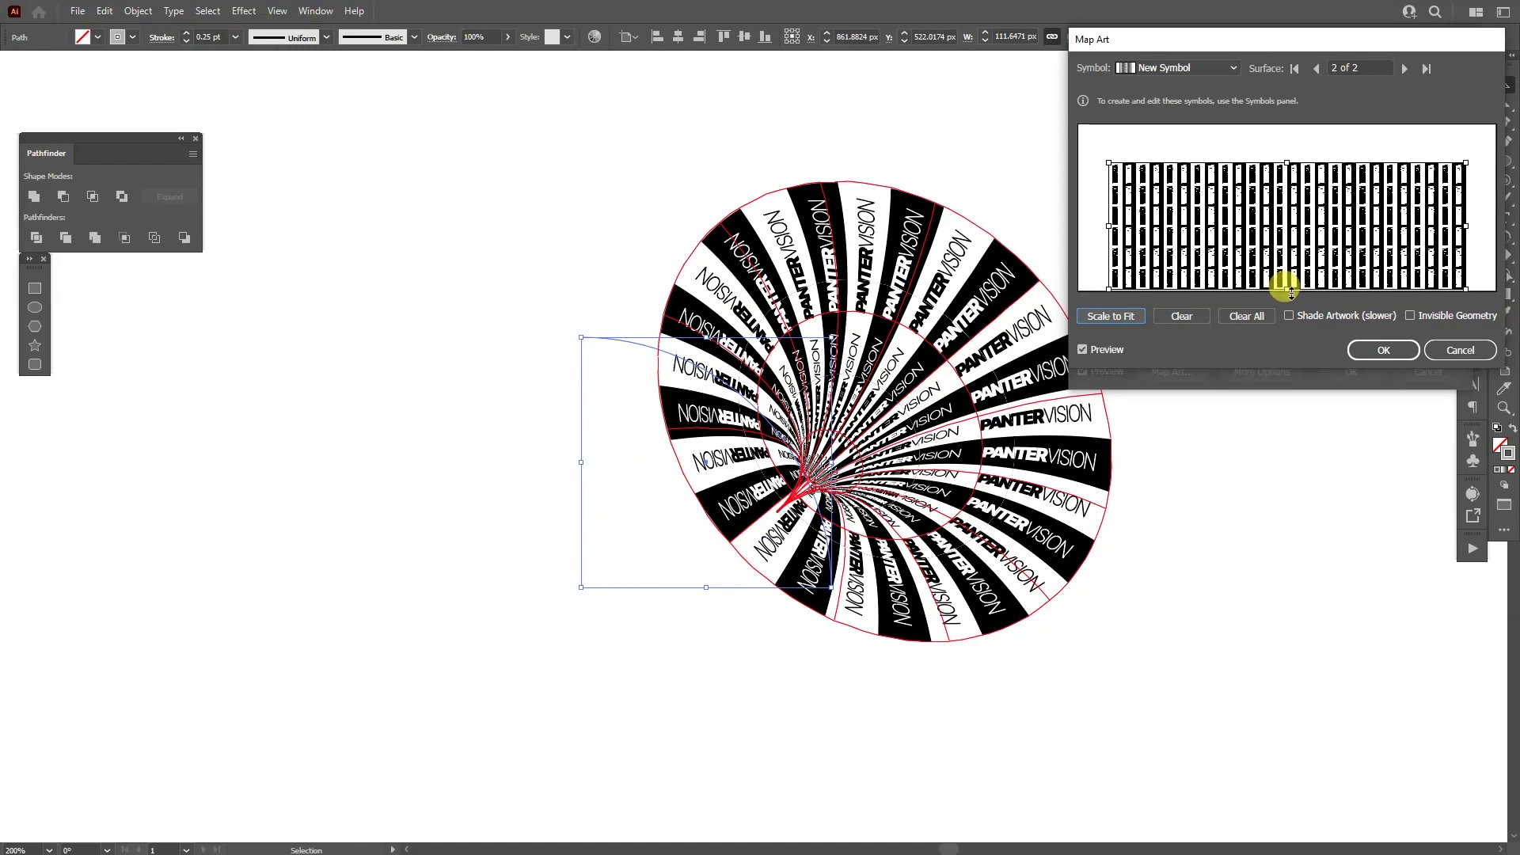
left_click_drag(1286, 162, 1283, 127)
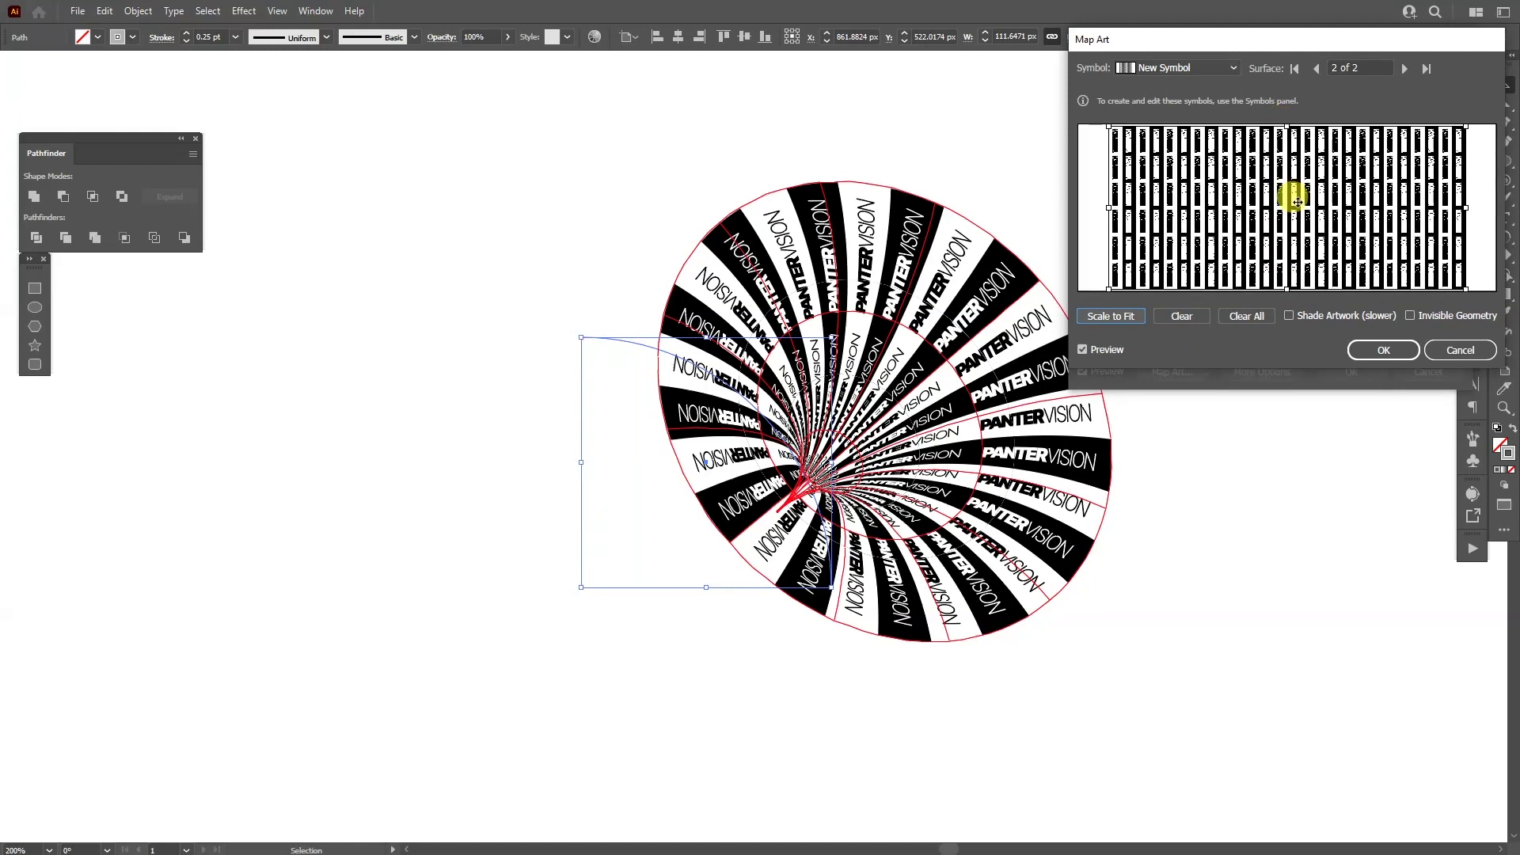
left_click_drag(1275, 192, 1265, 222)
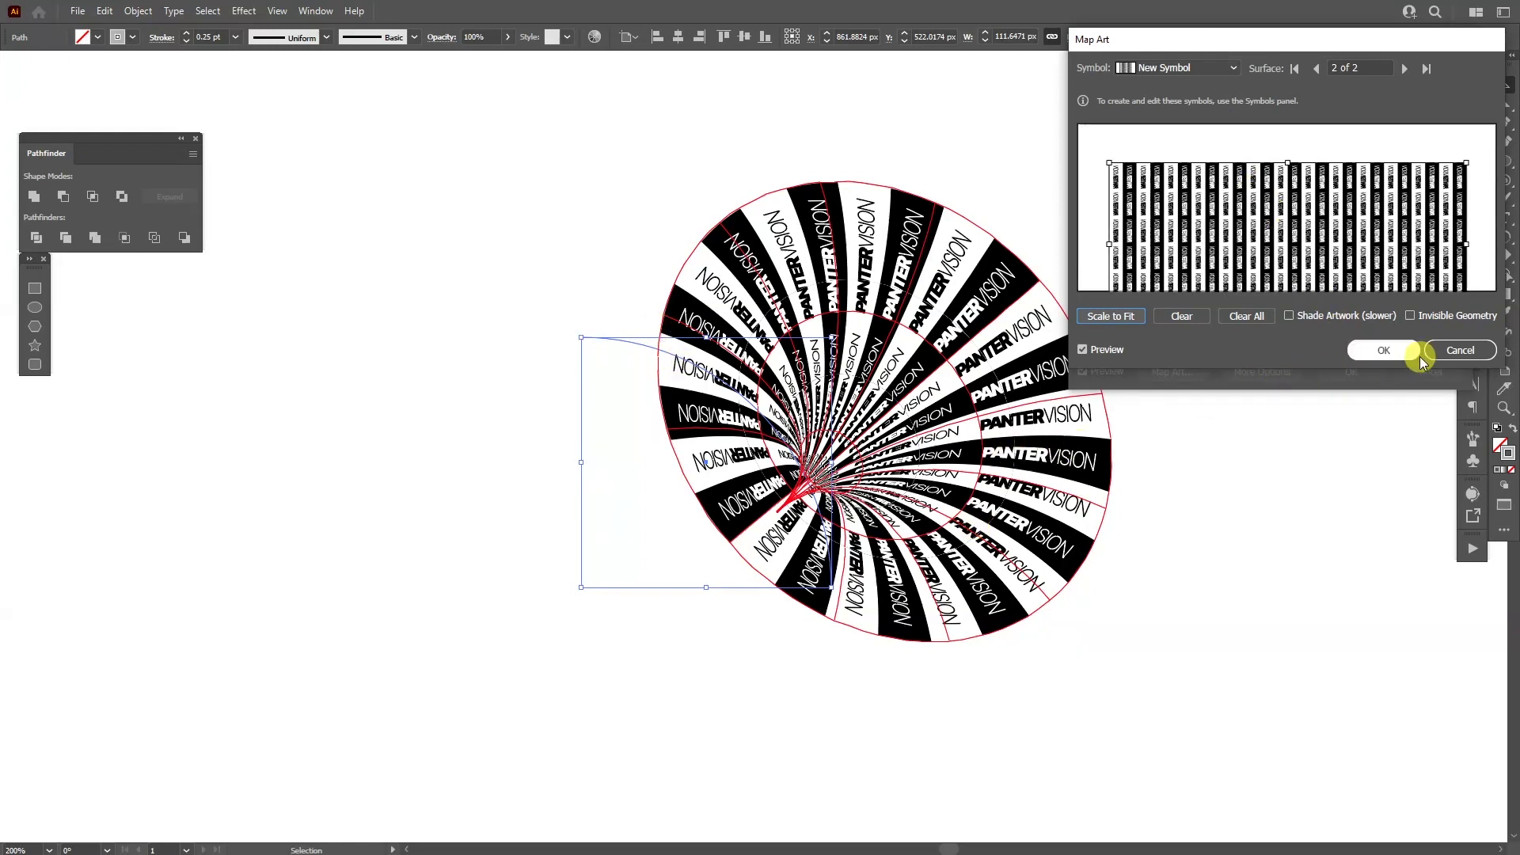
- Confirm the PANTERVISION symbol mapping on both surfaces and nudge the funnel's 3D tilt slightly
left_click(1391, 361)
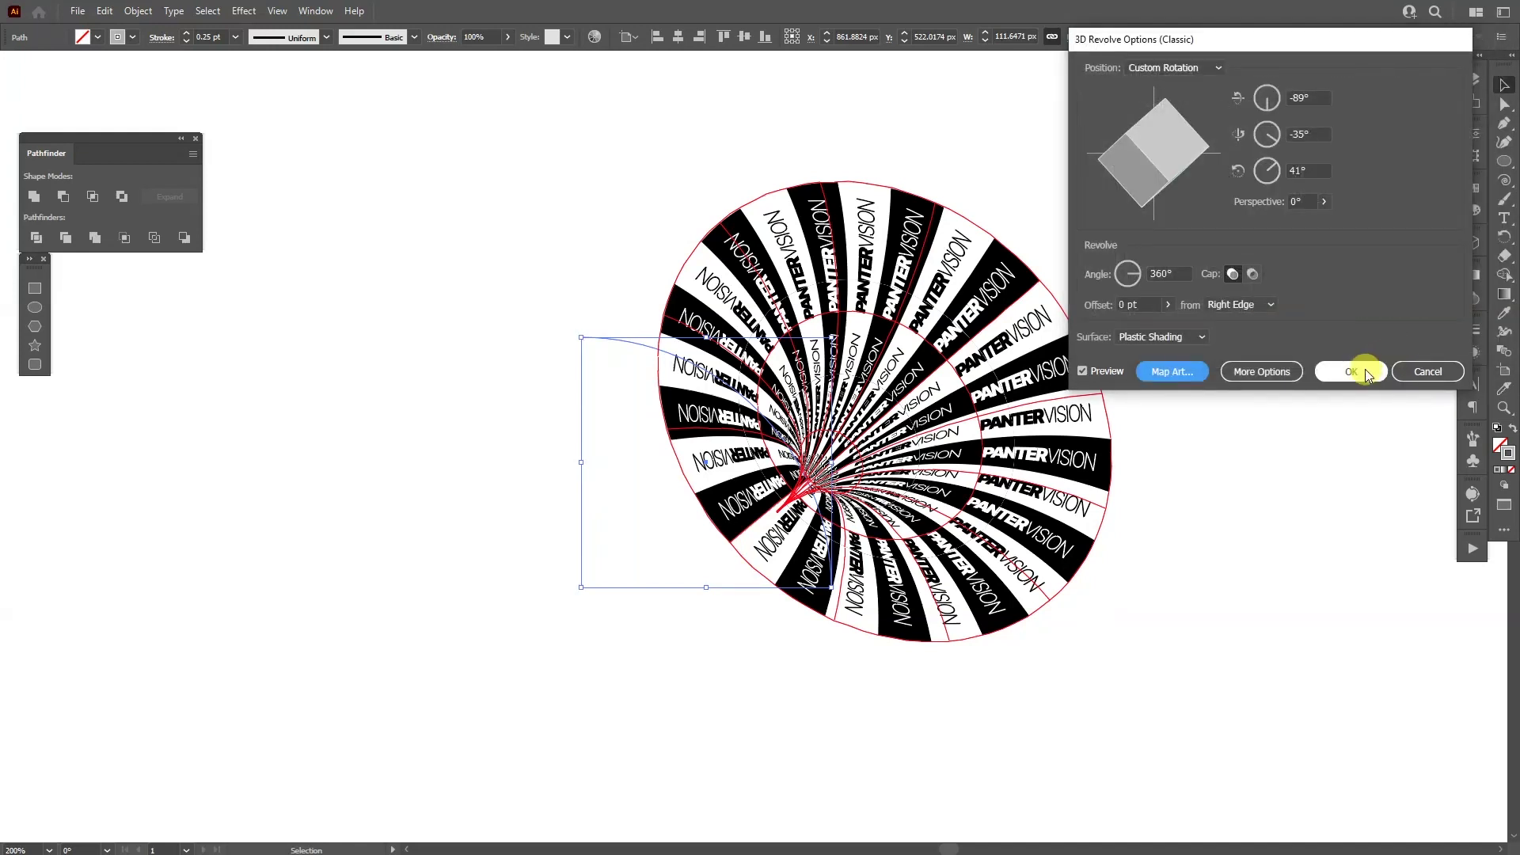
left_click_drag(1130, 153, 1155, 146)
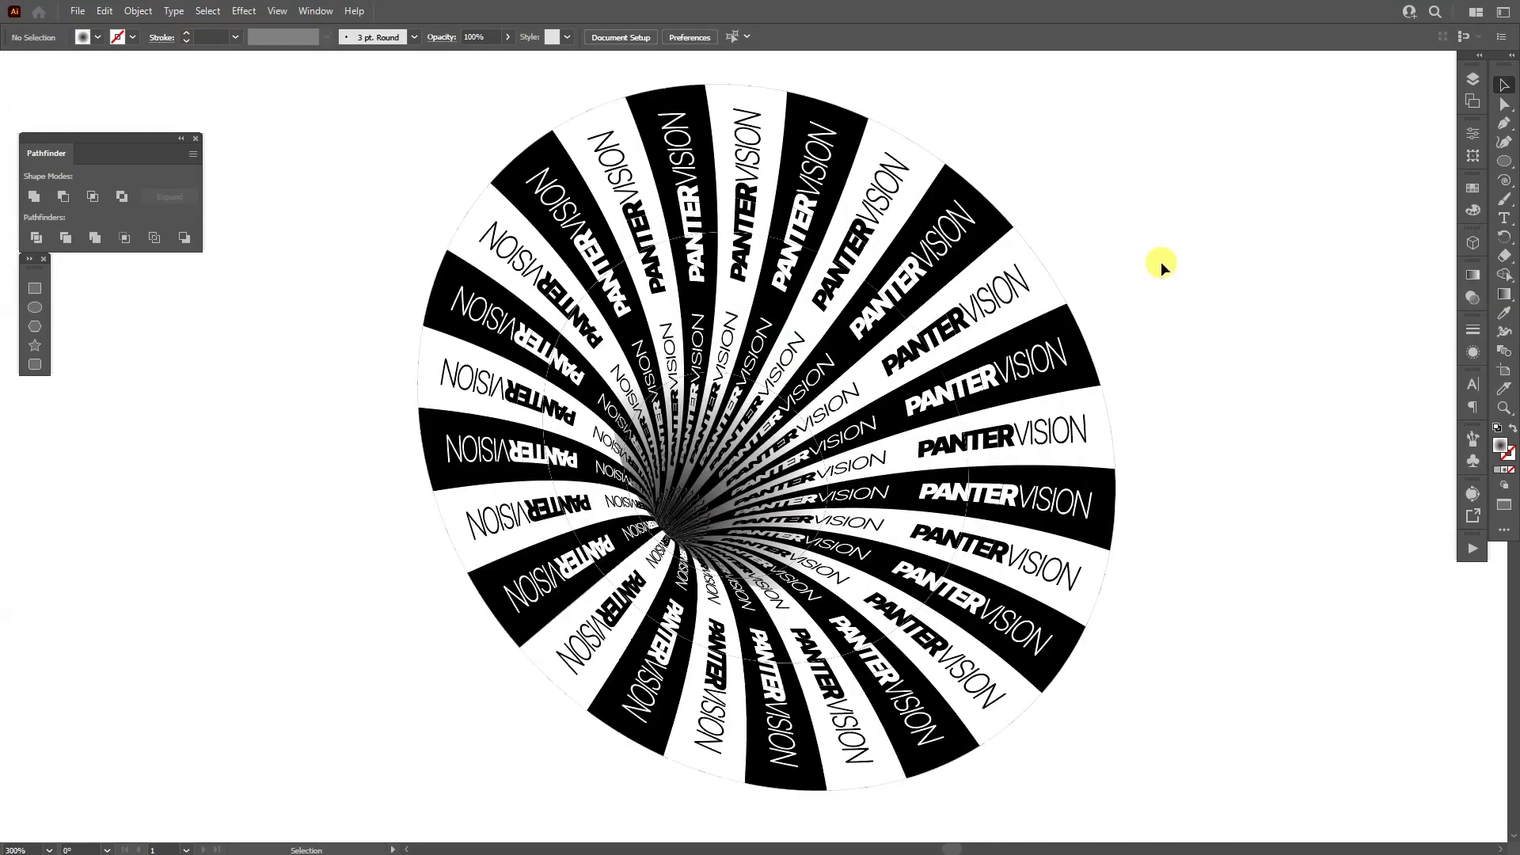